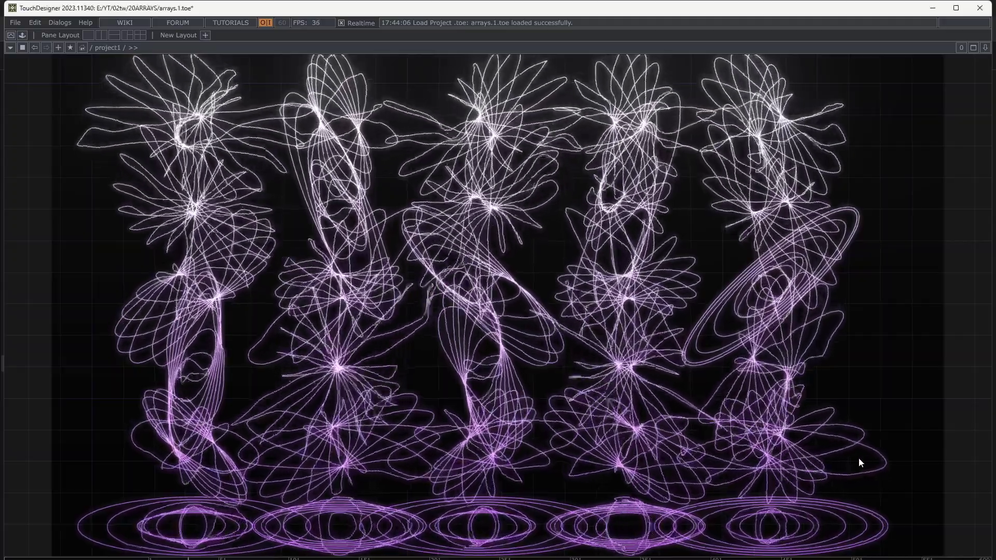
# Step: Turn off the background display of out1 and turn on the viewers of the operators from circle1 through noise3
pyautogui.moveTo(501, 313); pyautogui.dragTo(746, 183)
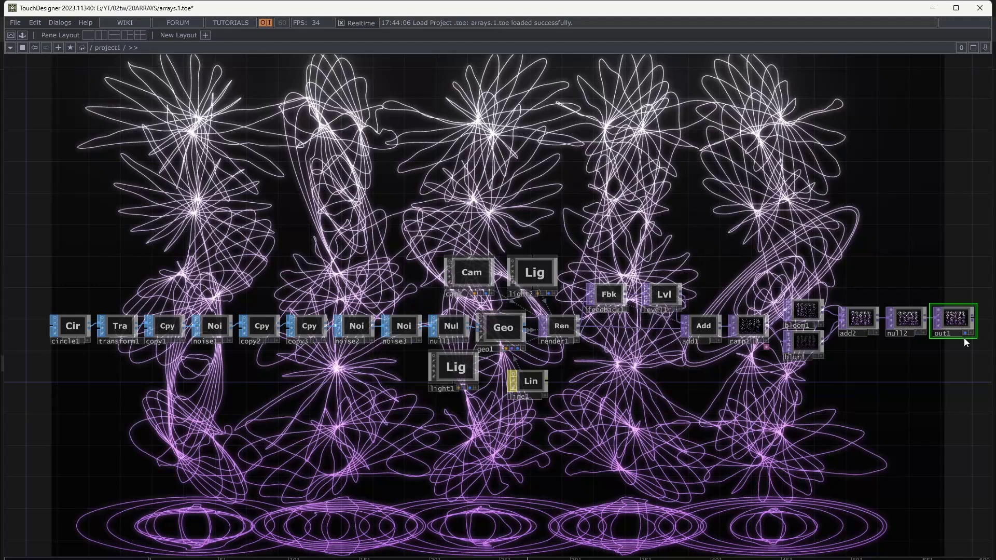
pyautogui.click(965, 333)
pyautogui.moveTo(412, 459); pyautogui.dragTo(409, 420)
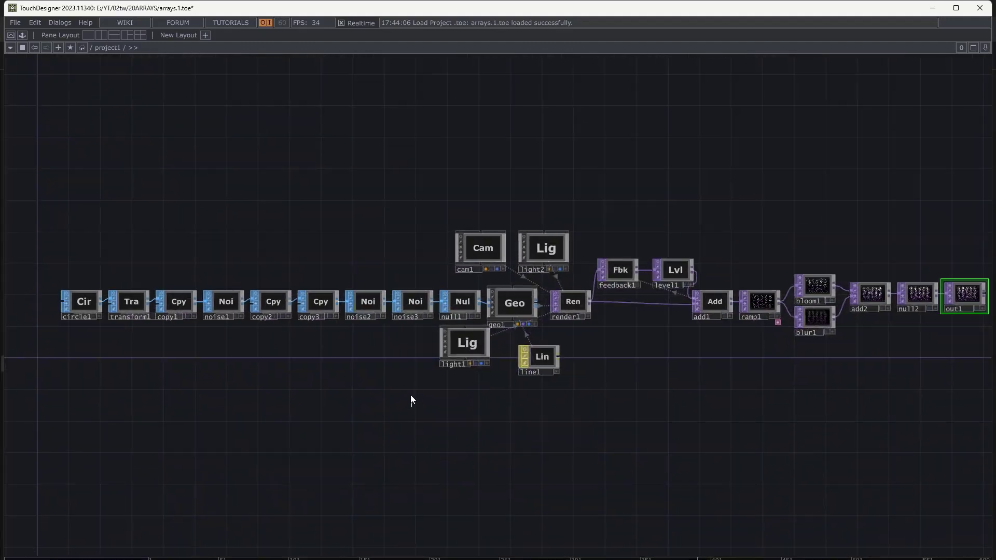
pyautogui.moveTo(411, 399); pyautogui.dragTo(57, 293, button='right')
pyautogui.click(68, 293)
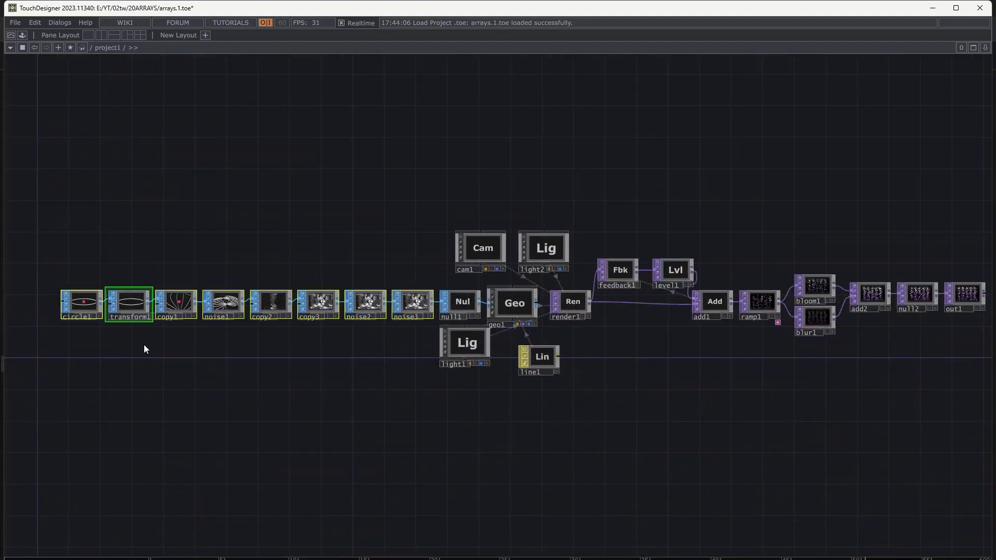
# Step: Examine the finished network from the circle and copy chain through the render to the bloom, blur and output operators
pyautogui.scroll(1, 257, 348)
pyautogui.scroll(1, 258, 348)
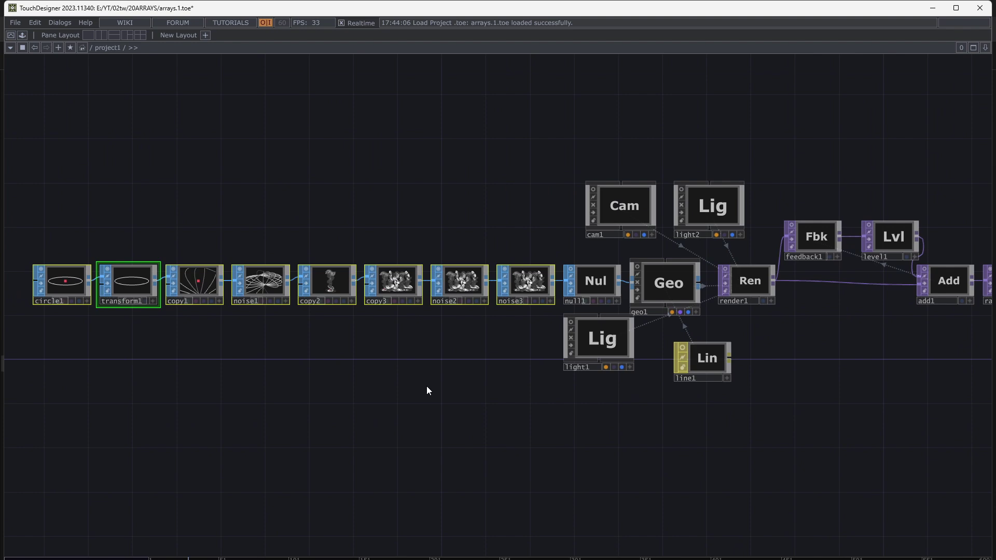
pyautogui.moveTo(689, 414); pyautogui.dragTo(543, 425)
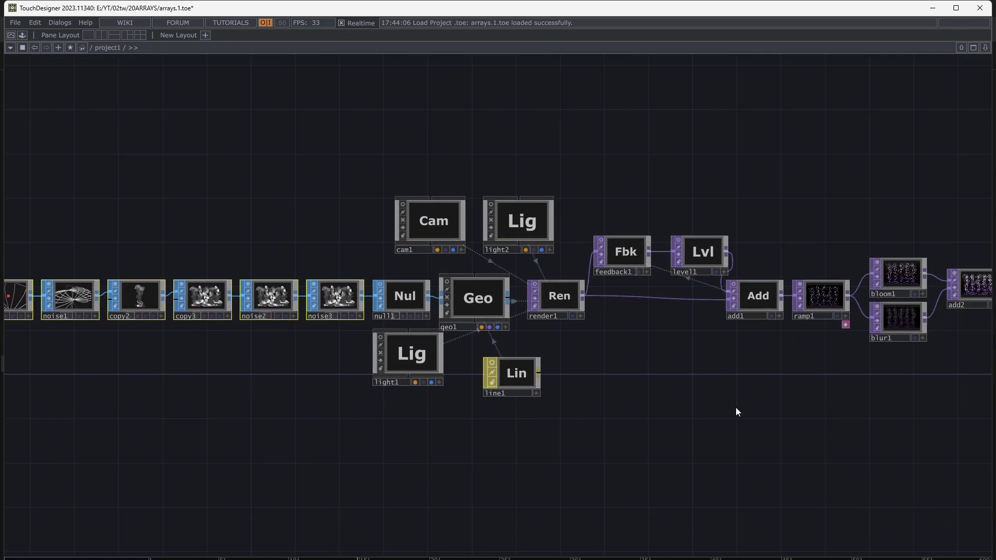
pyautogui.moveTo(766, 403); pyautogui.dragTo(506, 432)
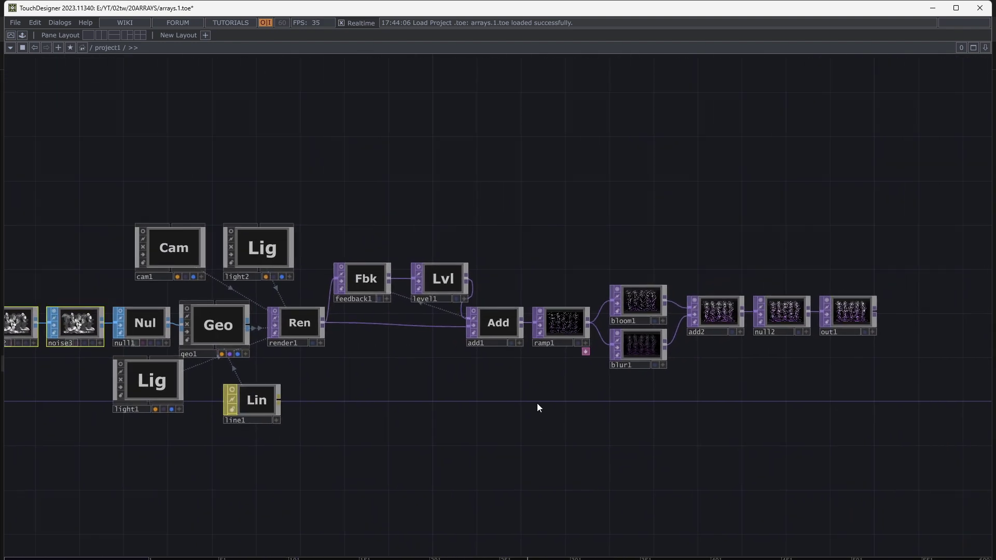
pyautogui.moveTo(580, 398); pyautogui.dragTo(884, 366)
pyautogui.scroll(-3, 488, 418)
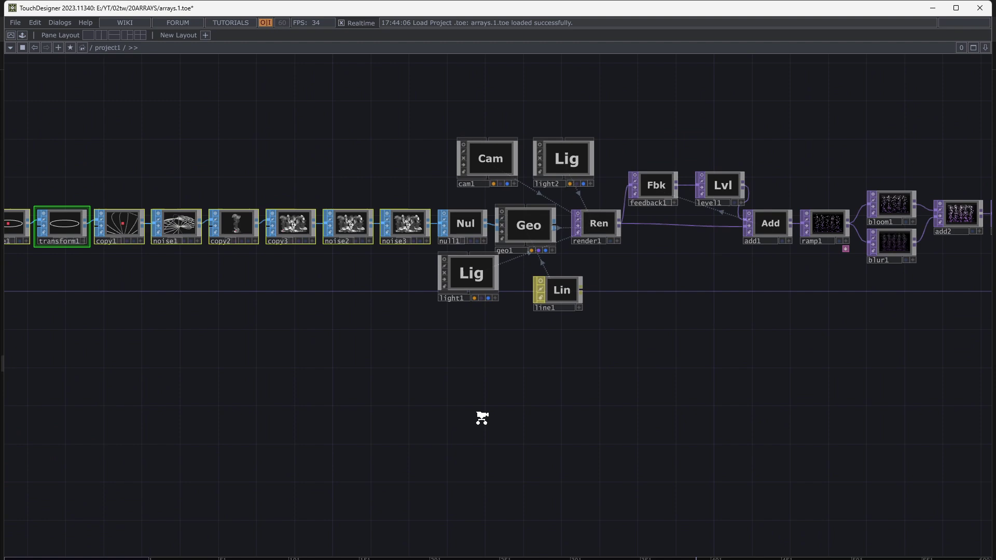
# Step: Add a Base component below the finished network and go inside it
pyautogui.press('Tab')
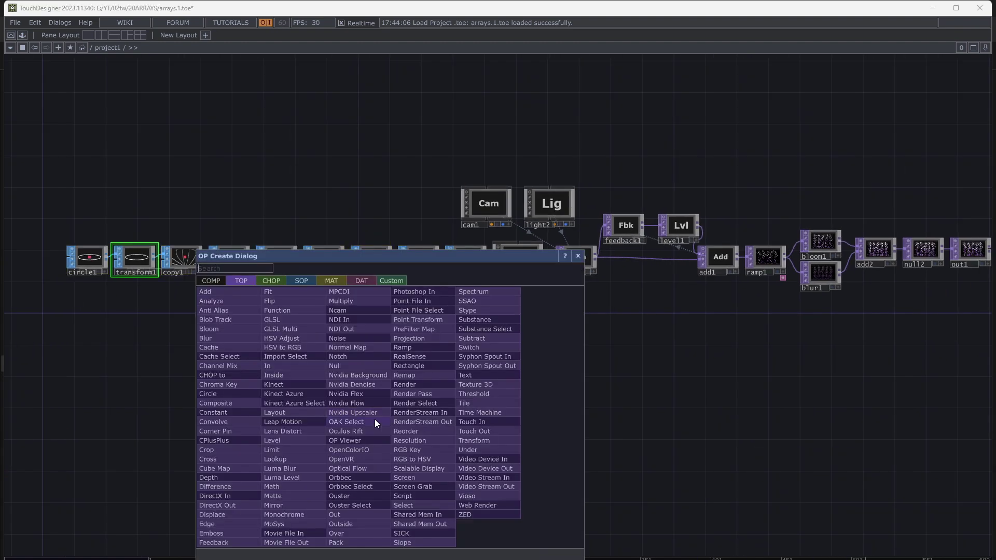
pyautogui.click(222, 283)
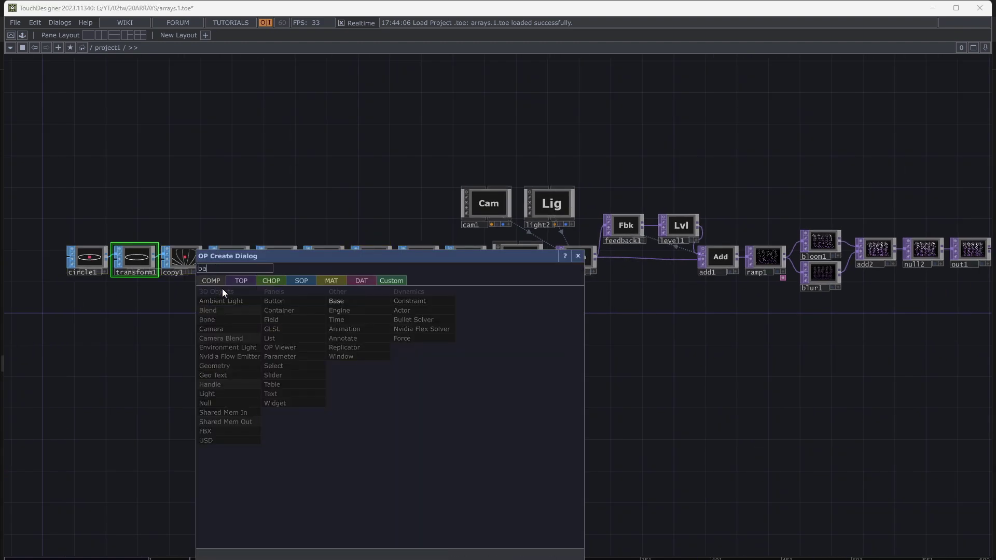
pyautogui.click(332, 300)
pyautogui.click(382, 357)
pyautogui.scroll(5, 387, 363)
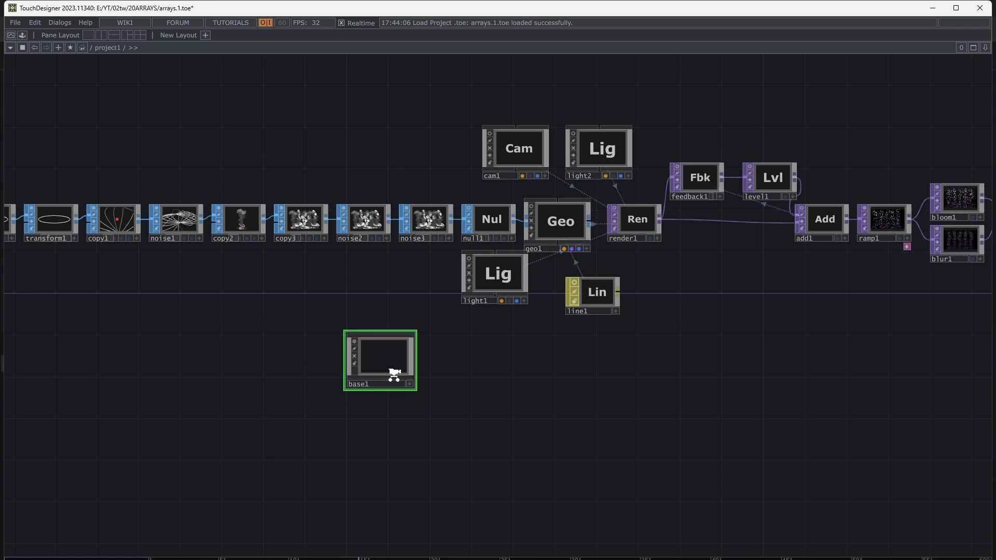
pyautogui.moveTo(375, 291); pyautogui.dragTo(383, 305)
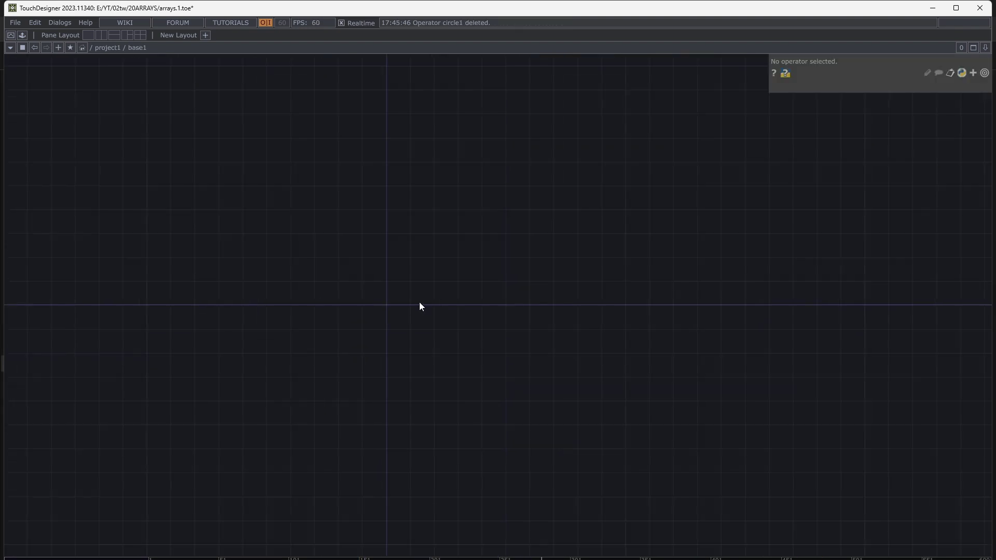
# Step: Add a Circle SOP inside the empty base component
pyautogui.press('Tab')
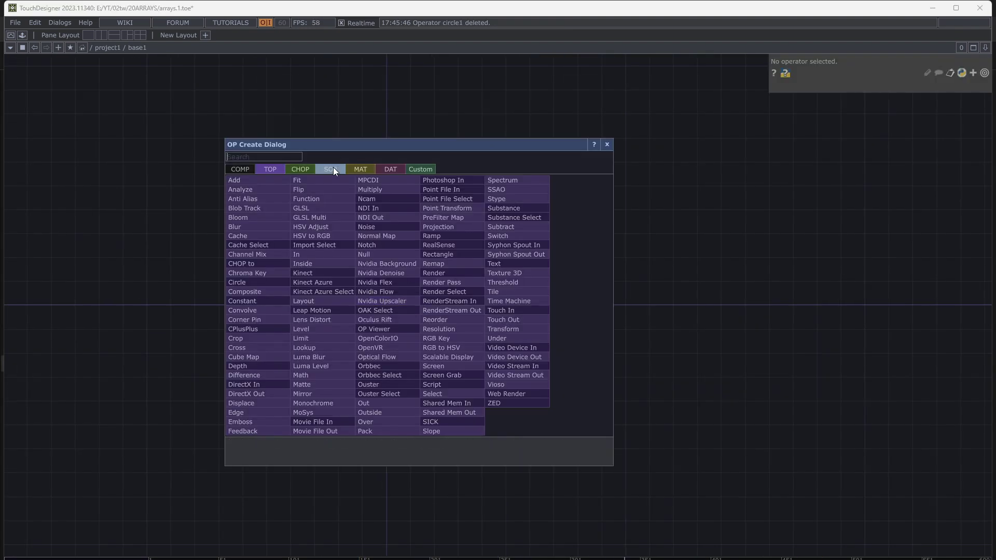
pyautogui.click(333, 167)
pyautogui.write('ci')
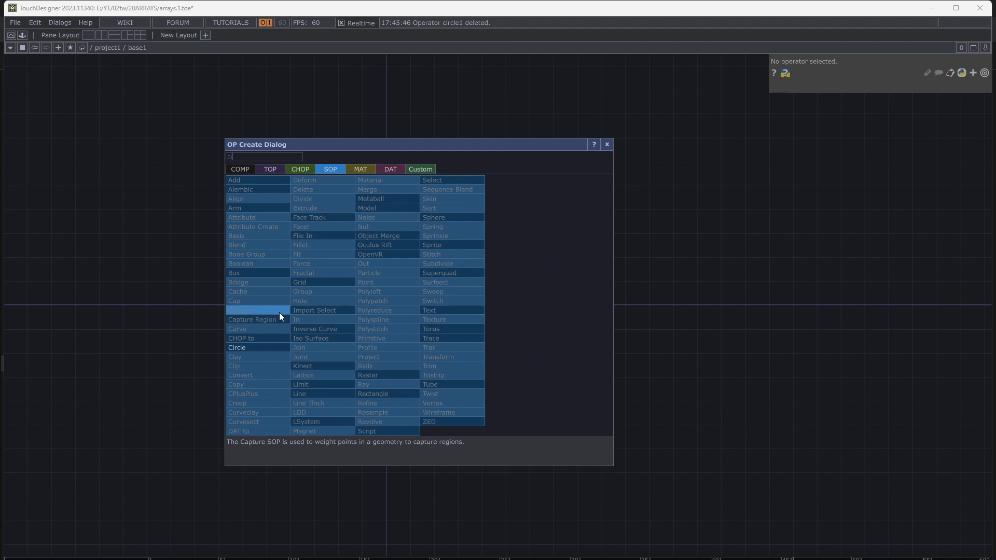
pyautogui.press('Return')
pyautogui.click(430, 275)
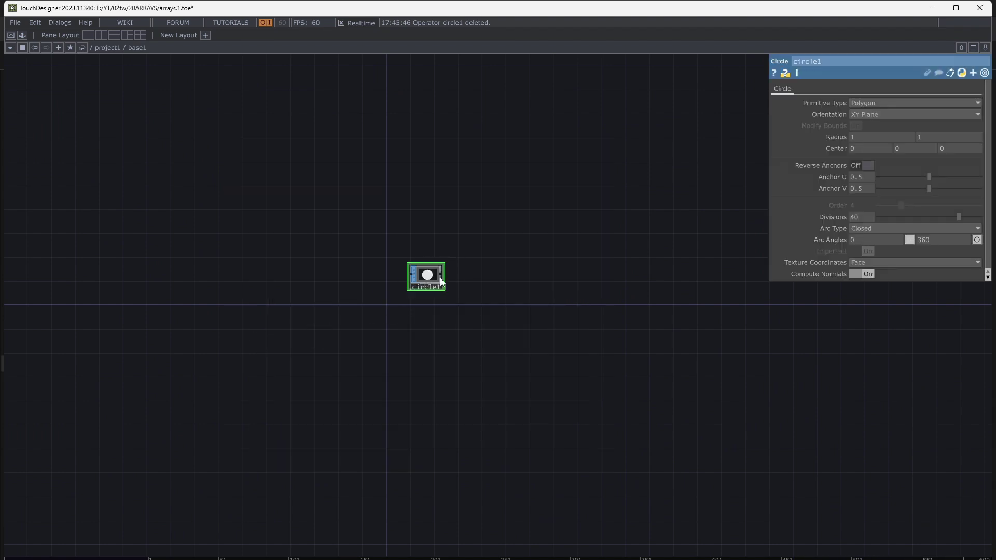
pyautogui.scroll(5, 440, 276)
pyautogui.moveTo(558, 334); pyautogui.dragTo(536, 349)
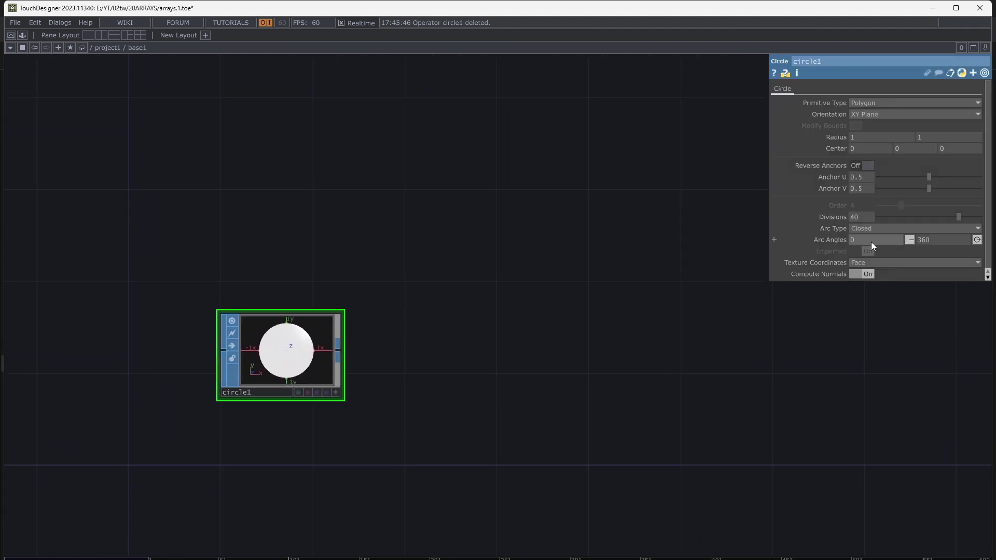
# Step: Set the circle's arc type to Open Arc and its divisions to 50
pyautogui.click(867, 229)
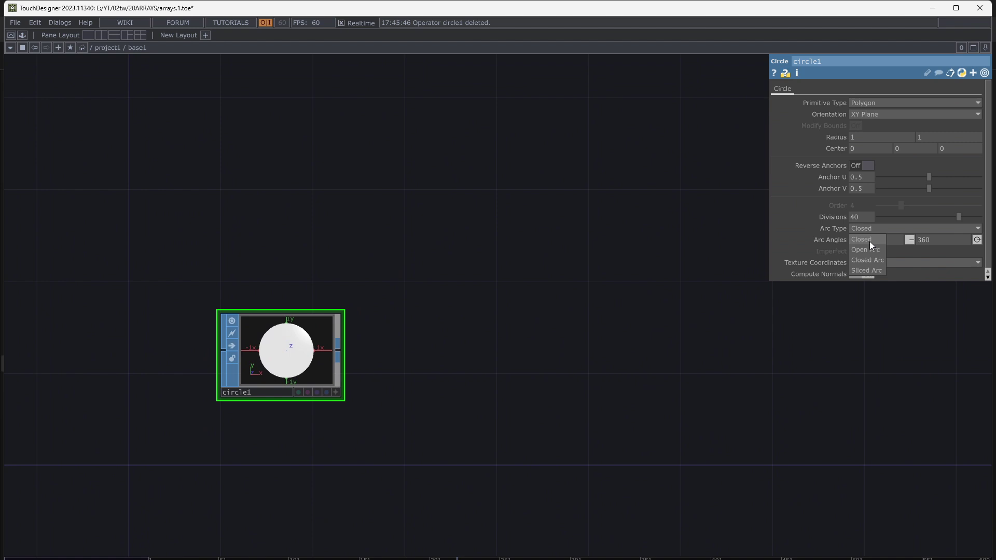
pyautogui.click(876, 250)
pyautogui.moveTo(330, 344); pyautogui.dragTo(307, 322)
pyautogui.scroll(5, 282, 325)
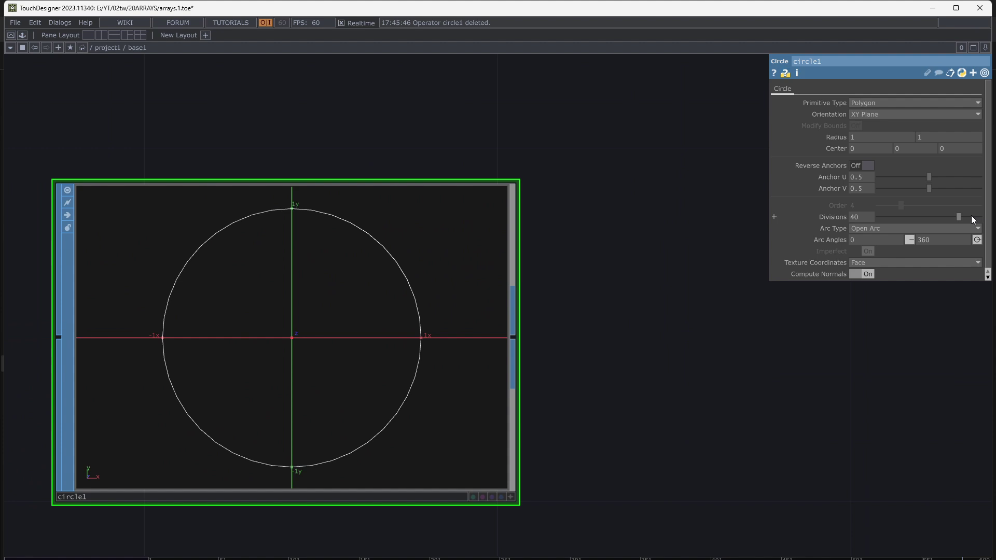
pyautogui.scroll(-5, 589, 378)
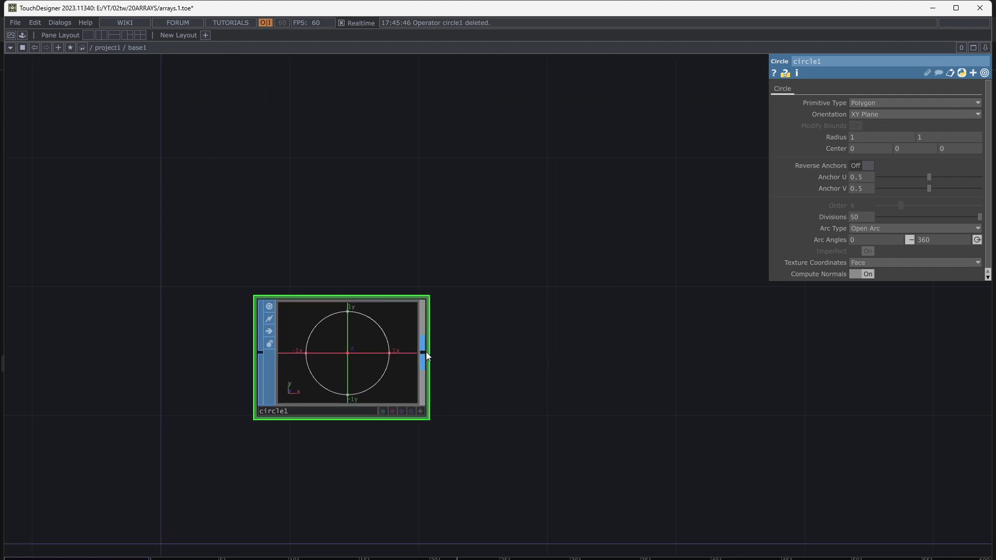
# Step: Add a Copy SOP connected to the circle's output
pyautogui.press('Tab')
pyautogui.write('cop')
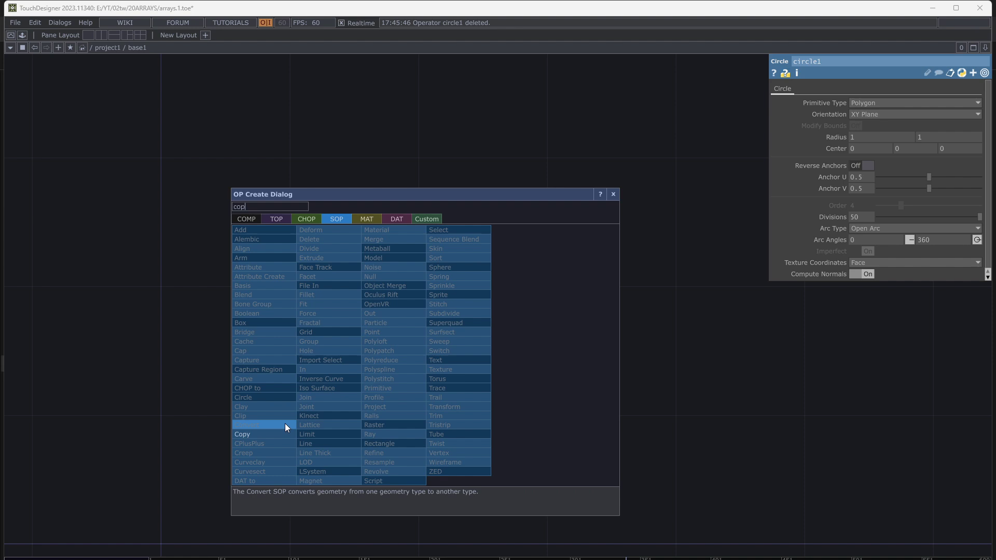
pyautogui.click(275, 434)
pyautogui.click(535, 366)
pyautogui.scroll(3, 560, 377)
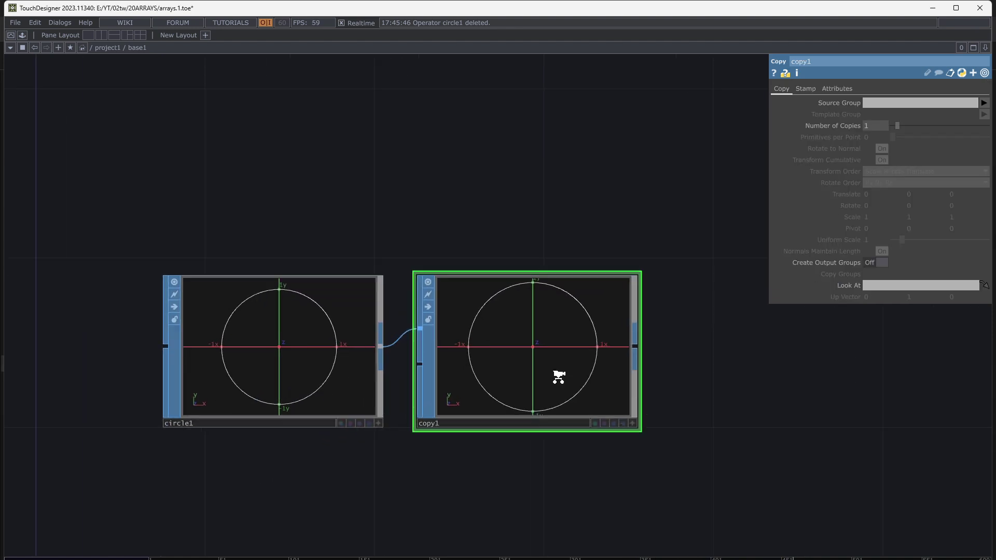
pyautogui.scroll(4, 668, 410)
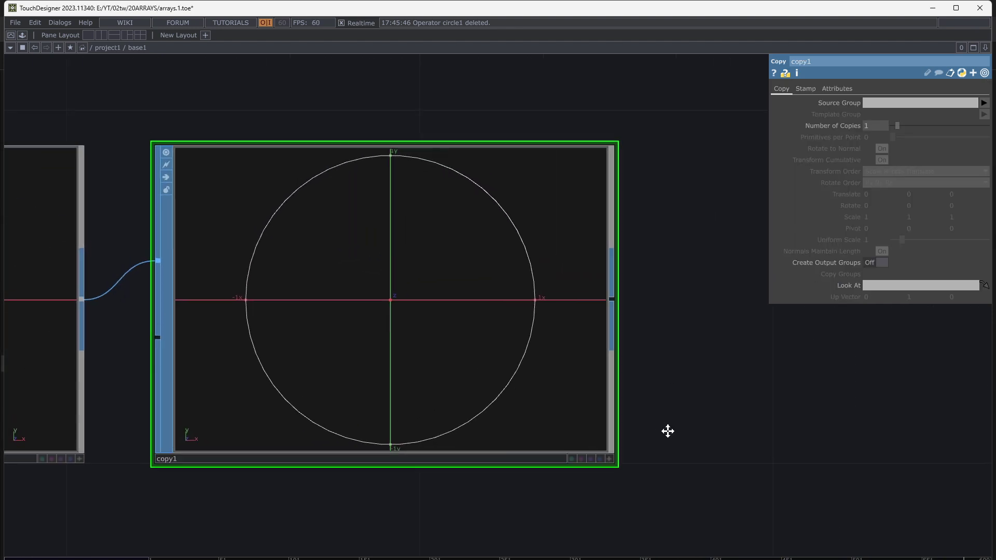
# Step: Examine the Copy operator's circle from an angled 3D view in its active viewer
pyautogui.click(622, 470)
pyautogui.moveTo(446, 314); pyautogui.dragTo(458, 355)
pyautogui.moveTo(727, 386); pyautogui.dragTo(644, 392)
pyautogui.scroll(-2, 670, 389)
pyautogui.click(550, 436)
pyautogui.scroll(-2, 511, 365)
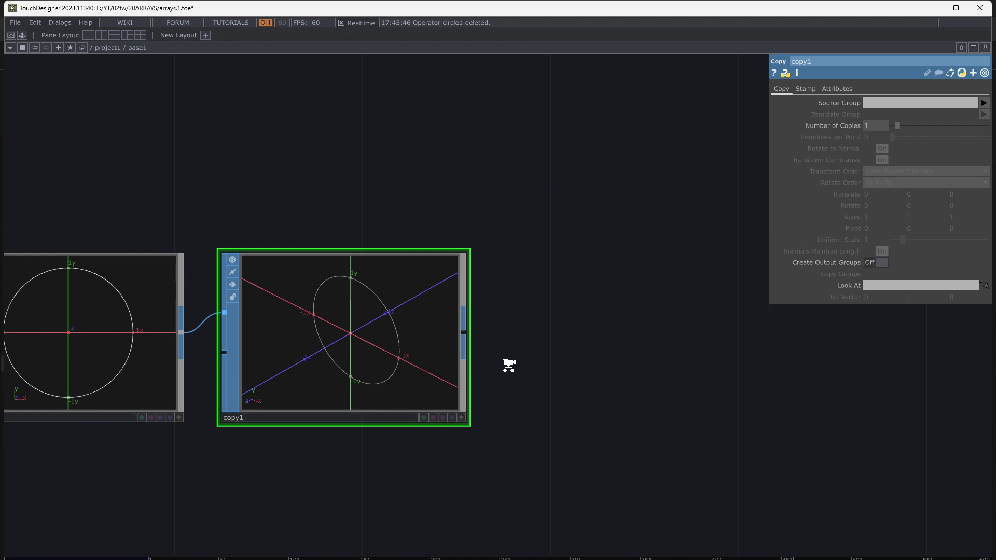
pyautogui.rightClick(458, 337)
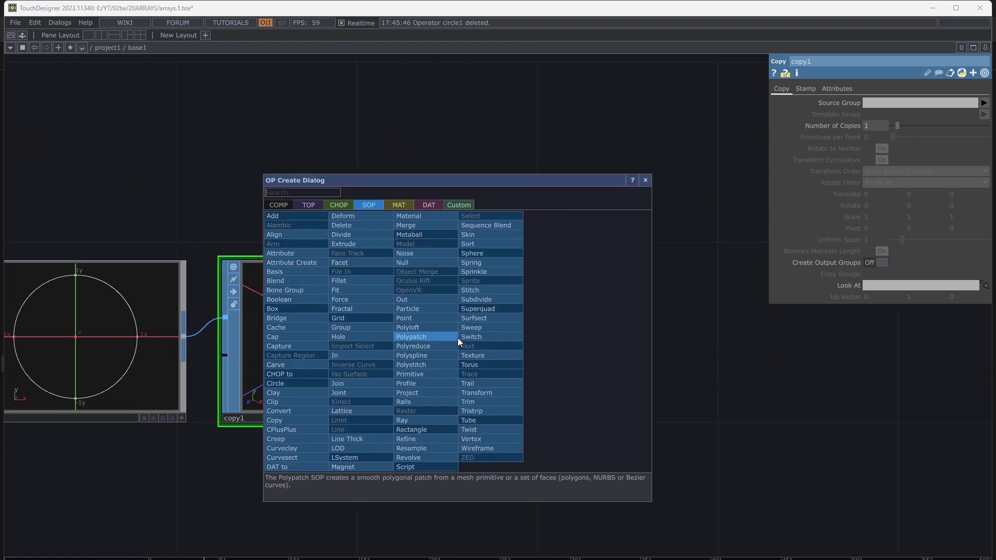
pyautogui.click(426, 347)
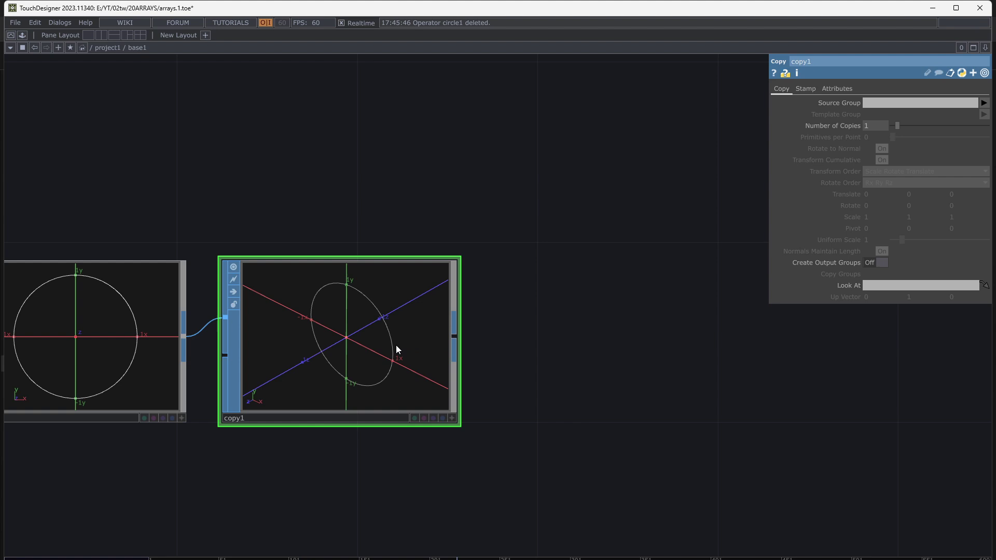
# Step: Set the Copy operator to 6 copies with a scale of 0.8 on all three axes
pyautogui.click(901, 126)
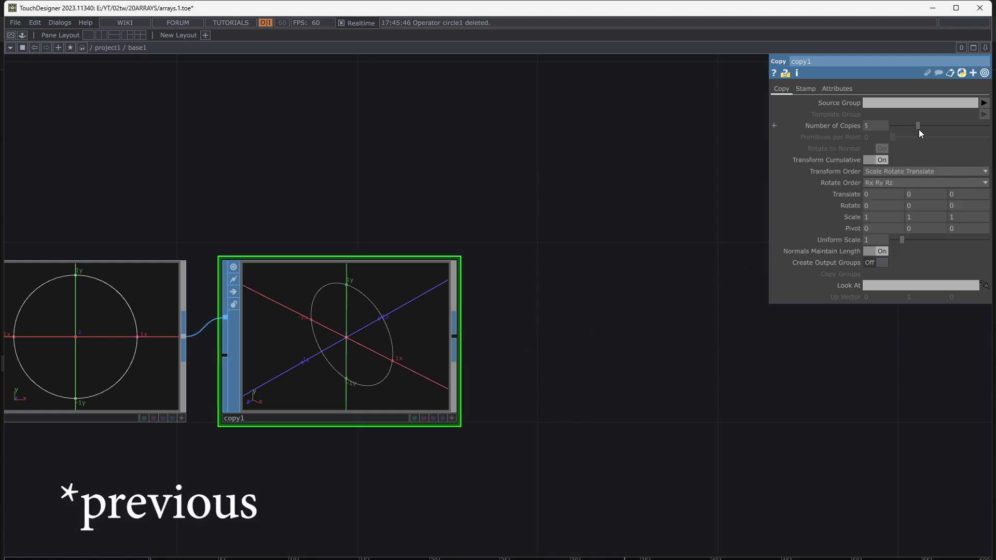
pyautogui.moveTo(920, 130); pyautogui.dragTo(923, 130)
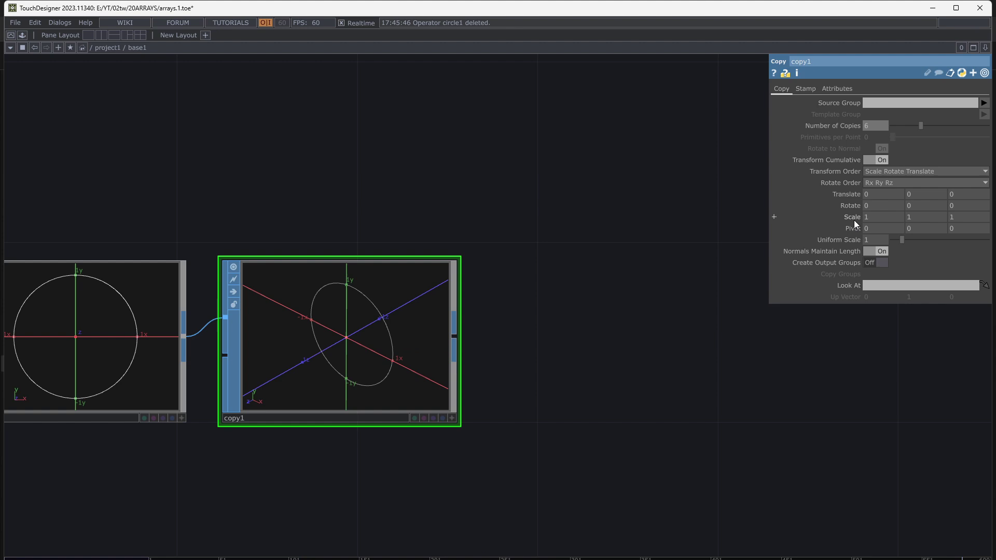
pyautogui.moveTo(854, 220)
pyautogui.mouseDown(button='middle')
pyautogui.moveTo(840, 219)
pyautogui.moveTo(857, 226)
pyautogui.mouseUp(button='middle')
pyautogui.moveTo(637, 339); pyautogui.dragTo(715, 323)
pyautogui.scroll(5, 426, 336)
pyautogui.scroll(2, 569, 440)
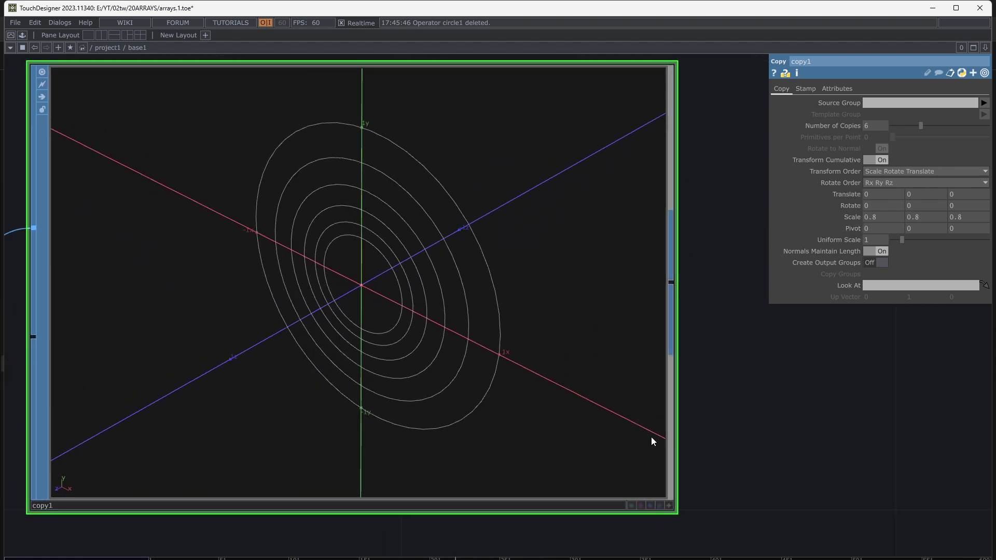
# Step: Set the copies' Y rotation to 20, their Y scale to 0.6 and their X scale to 1
pyautogui.click(742, 532)
pyautogui.moveTo(480, 358); pyautogui.dragTo(534, 340)
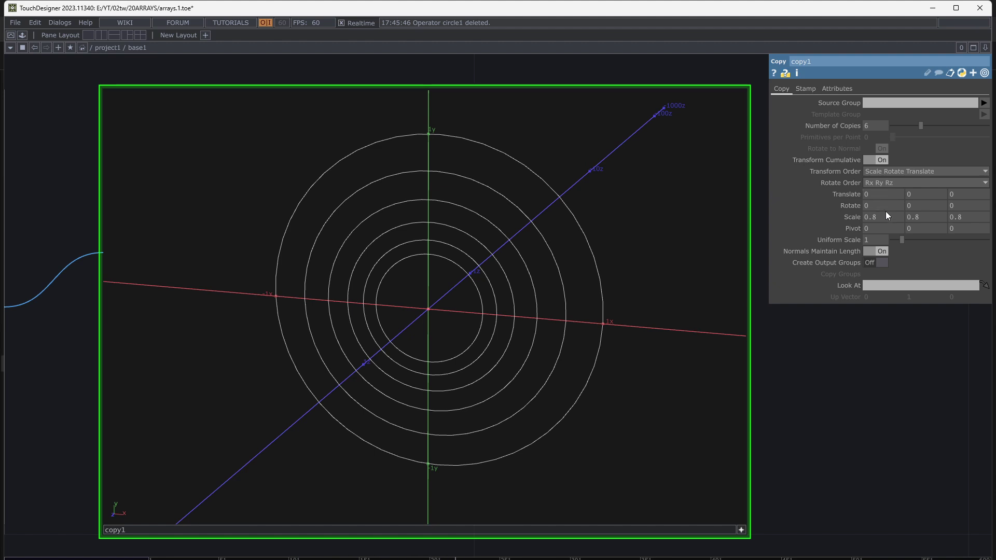
pyautogui.moveTo(888, 220)
pyautogui.mouseDown()
pyautogui.moveTo(902, 207)
pyautogui.moveTo(888, 207)
pyautogui.mouseUp()
pyautogui.moveTo(913, 216); pyautogui.dragTo(917, 186, button='middle')
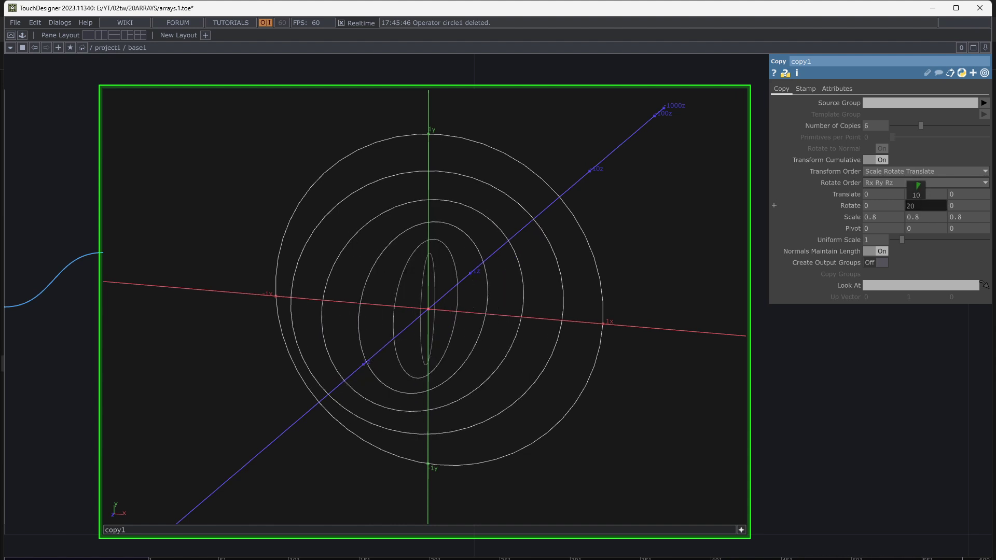
pyautogui.moveTo(919, 217); pyautogui.dragTo(917, 196, button='middle')
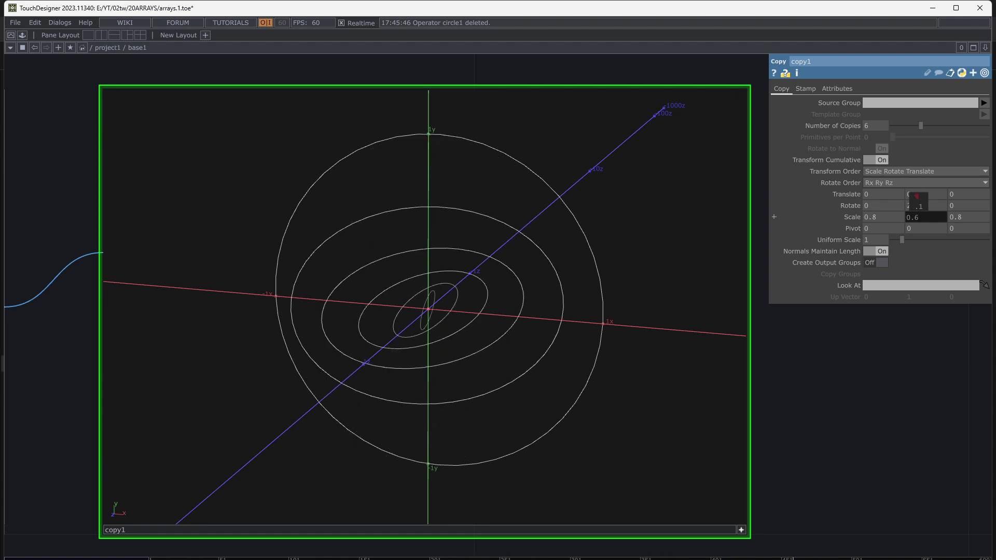
pyautogui.moveTo(892, 217); pyautogui.dragTo(892, 197, button='middle')
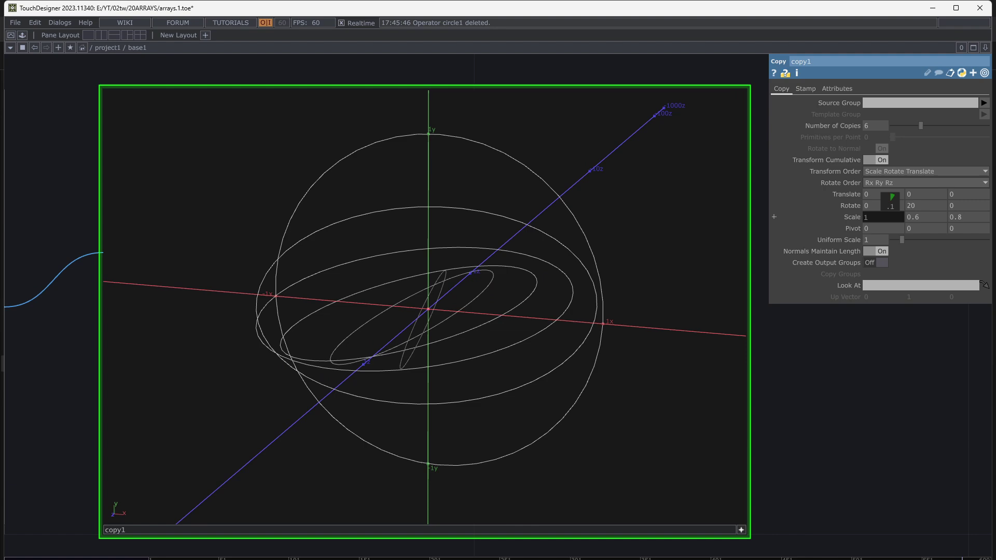
# Step: Add a Noise SOP connected to the Copy operator's output
pyautogui.moveTo(806, 409); pyautogui.dragTo(797, 378)
pyautogui.click(733, 498)
pyautogui.moveTo(649, 334); pyautogui.dragTo(596, 334)
pyautogui.moveTo(826, 457); pyautogui.dragTo(781, 459)
pyautogui.scroll(-3, 781, 459)
pyautogui.click(713, 489)
pyautogui.scroll(-2, 702, 473)
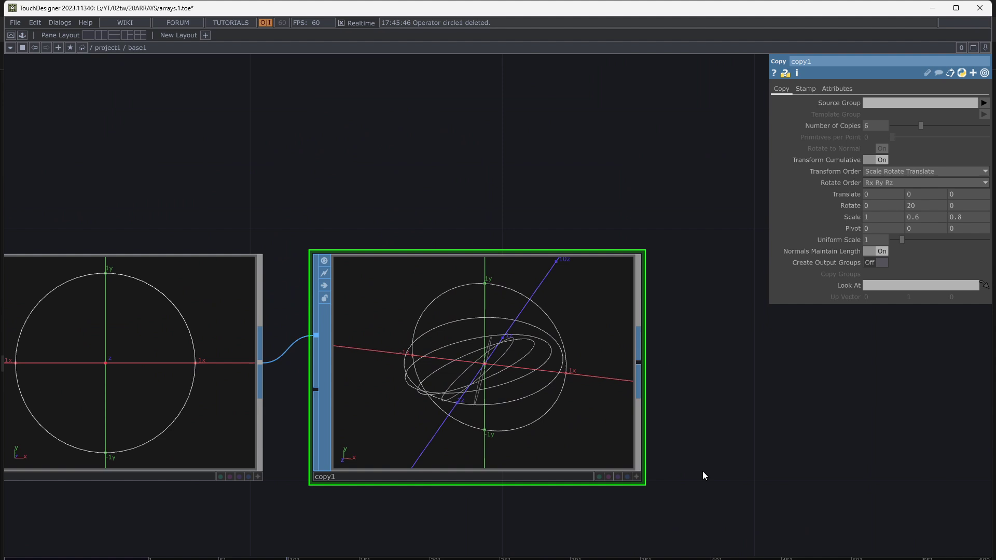
pyautogui.click(642, 360)
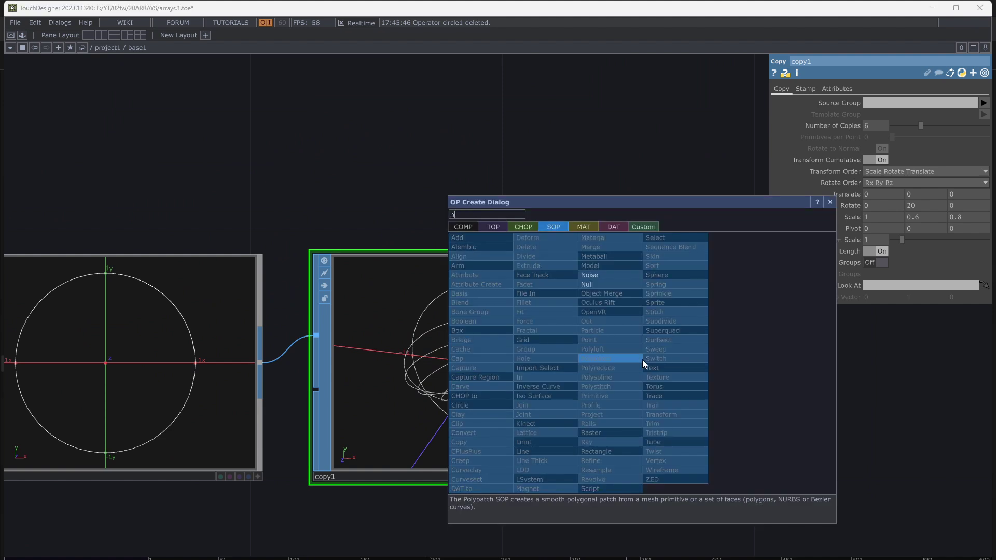
pyautogui.write('noi')
pyautogui.click(632, 279)
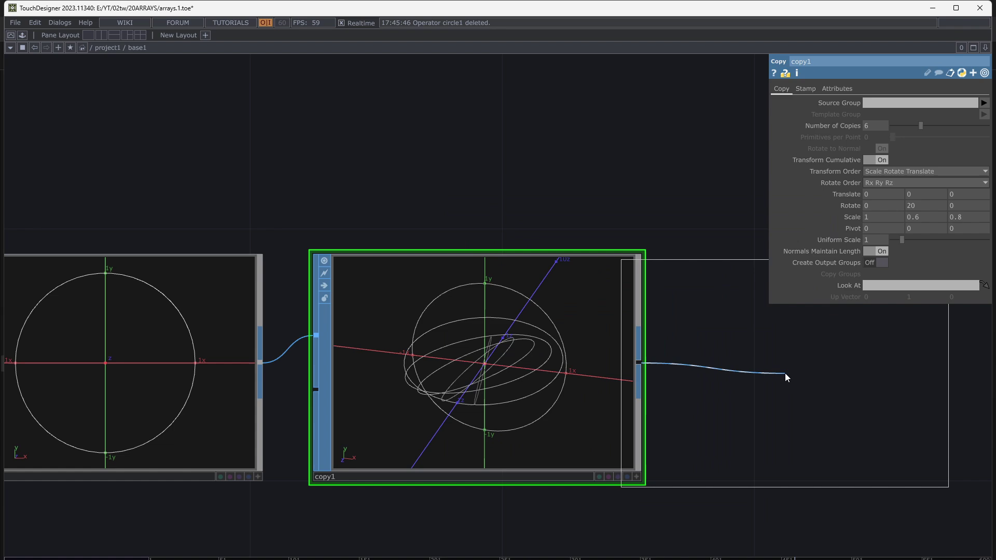
pyautogui.click(785, 372)
pyautogui.scroll(3, 767, 322)
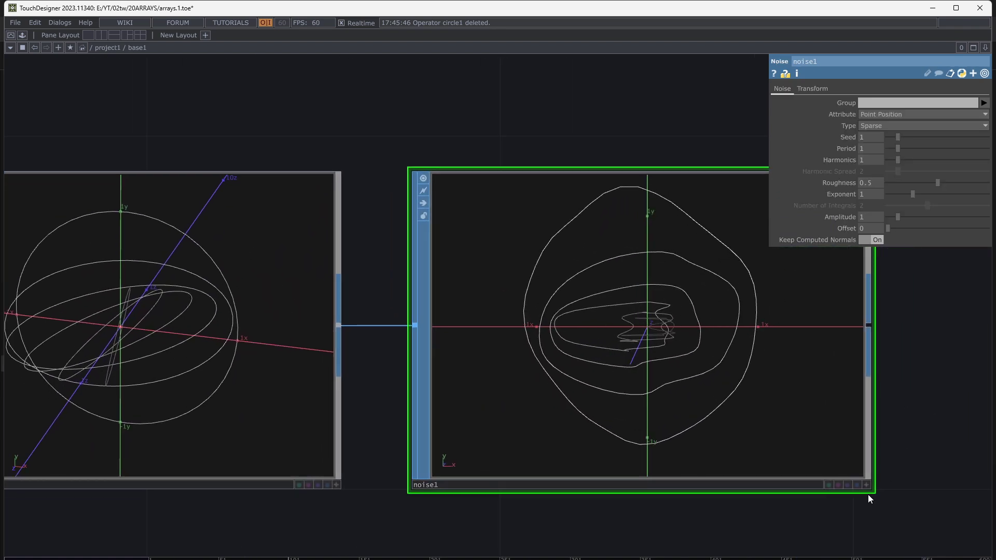
# Step: Set the Noise operator's exponent to 2.85, roughness to 0 and amplitude to 1.1
pyautogui.click(866, 485)
pyautogui.moveTo(758, 409); pyautogui.dragTo(869, 484)
pyautogui.click(866, 485)
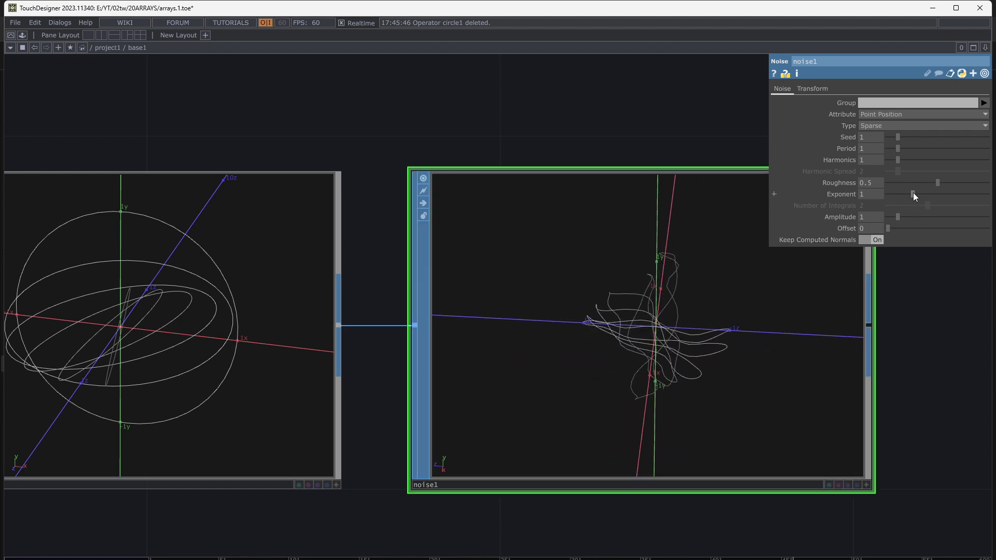
pyautogui.moveTo(913, 193); pyautogui.dragTo(958, 196)
pyautogui.moveTo(899, 218); pyautogui.dragTo(896, 217)
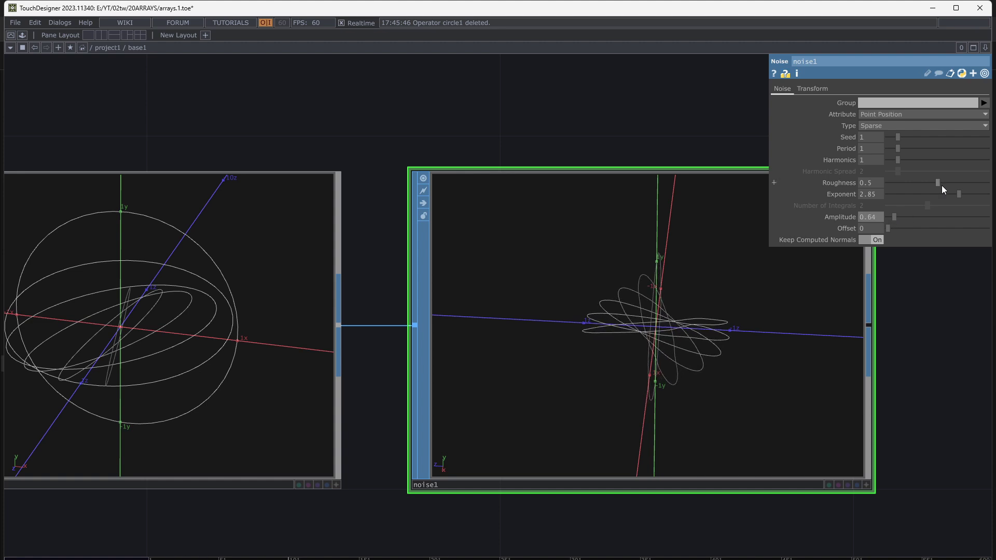
pyautogui.moveTo(938, 185); pyautogui.dragTo(849, 193)
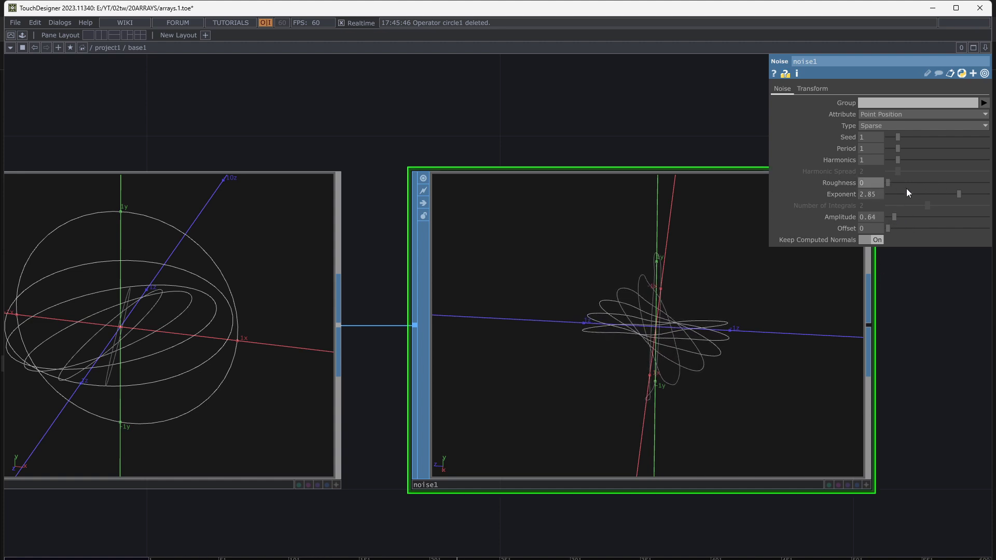
pyautogui.moveTo(898, 217); pyautogui.dragTo(903, 218)
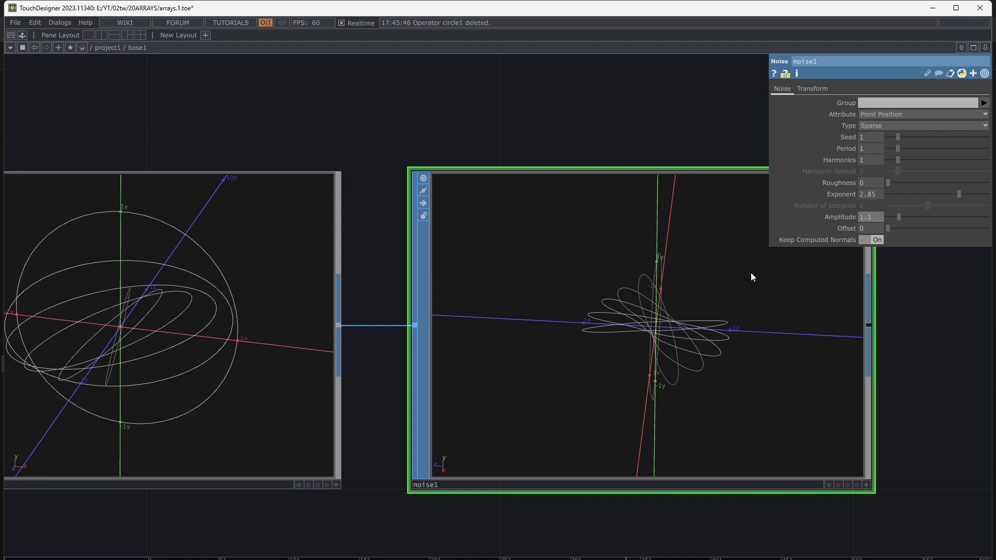
# Step: Try varying the X scale of the Copy operator feeding the Noise while watching the distorted circles
pyautogui.click(861, 480)
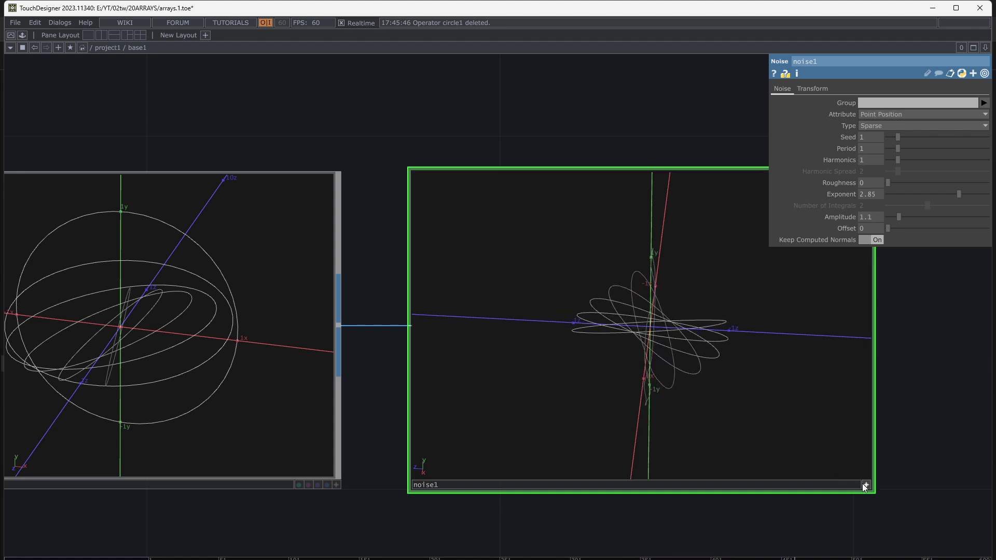
pyautogui.moveTo(809, 446); pyautogui.dragTo(667, 520)
pyautogui.moveTo(441, 516); pyautogui.dragTo(494, 504)
pyautogui.click(310, 386)
pyautogui.moveTo(542, 132); pyautogui.dragTo(334, 189)
pyautogui.moveTo(918, 196)
pyautogui.mouseDown()
pyautogui.moveTo(926, 180)
pyautogui.moveTo(943, 180)
pyautogui.moveTo(916, 183)
pyautogui.mouseUp()
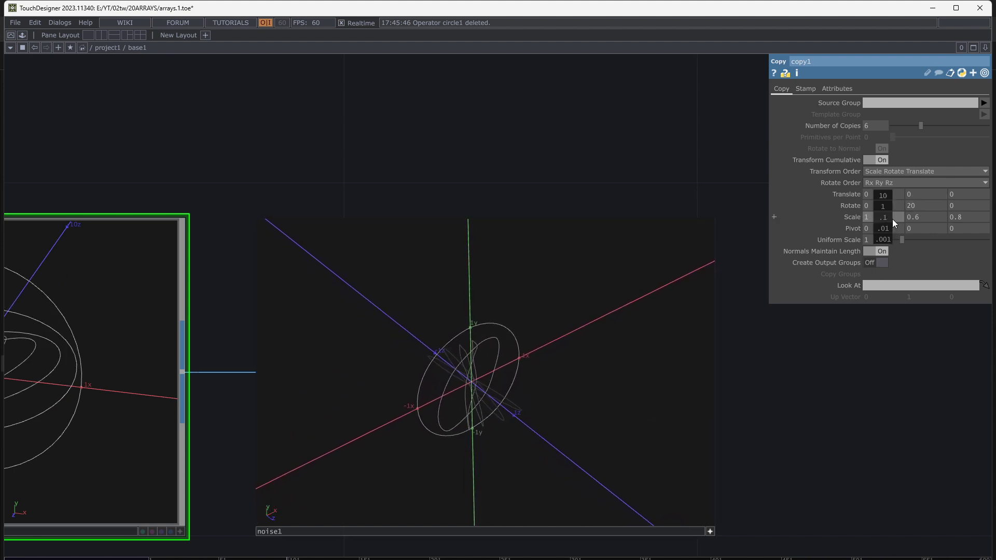
pyautogui.moveTo(884, 217); pyautogui.dragTo(883, 207, button='middle')
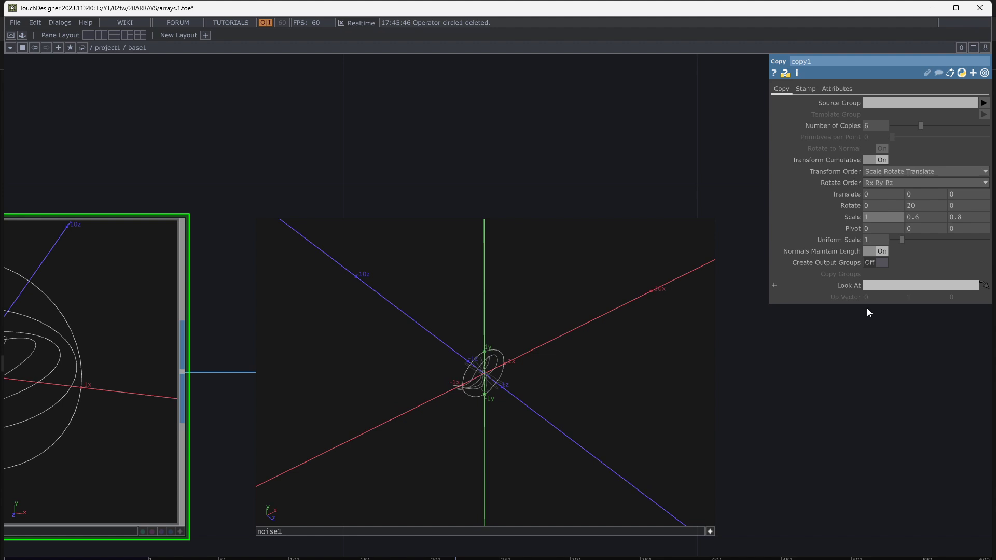
pyautogui.moveTo(802, 470); pyautogui.dragTo(798, 443)
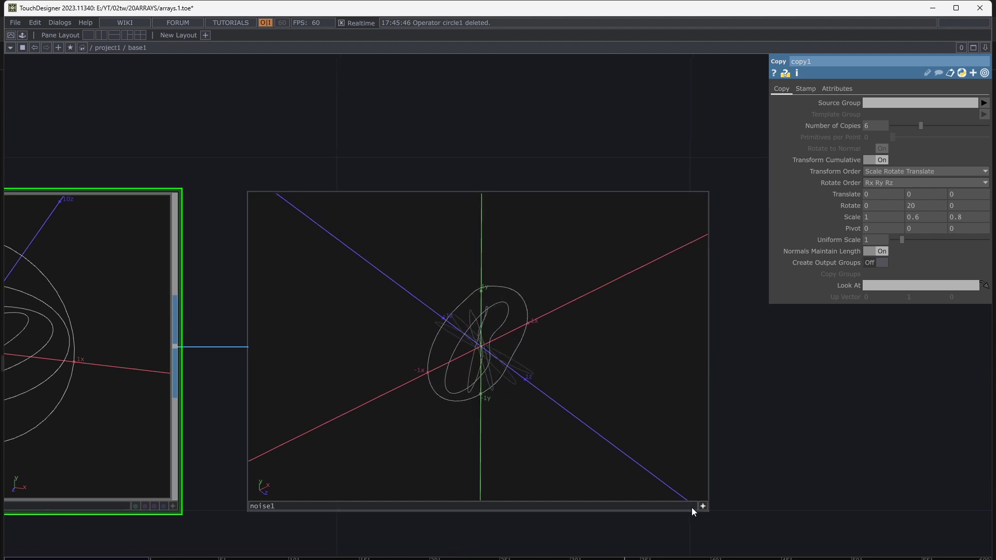
# Step: Add a second Copy SOP connected to the Noise operator's output
pyautogui.scroll(-3, 752, 423)
pyautogui.scroll(-1, 752, 423)
pyautogui.moveTo(727, 439); pyautogui.dragTo(436, 455)
pyautogui.scroll(-4, 490, 425)
pyautogui.moveTo(481, 421); pyautogui.dragTo(457, 417)
pyautogui.rightClick(429, 409)
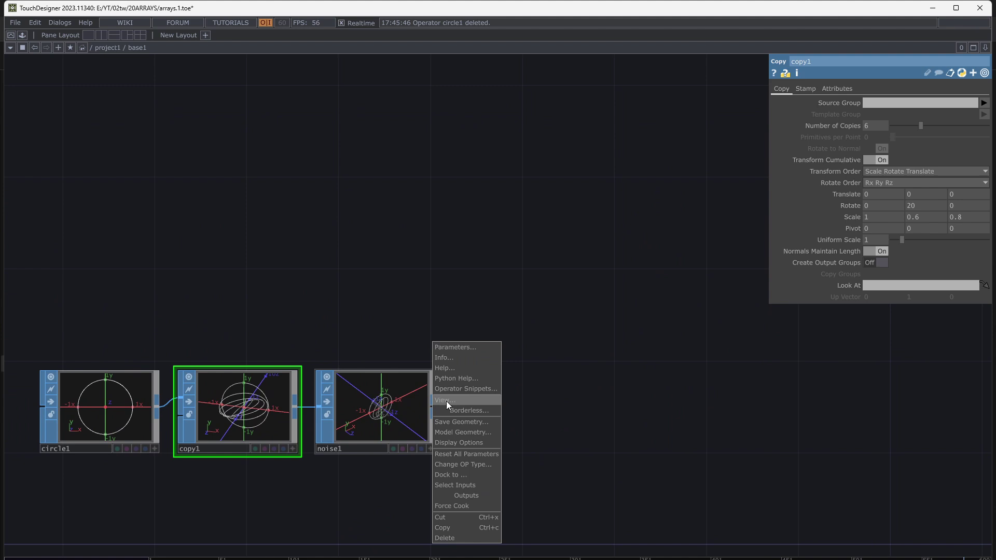
pyautogui.click(430, 399)
pyautogui.rightClick(434, 406)
pyautogui.write('co')
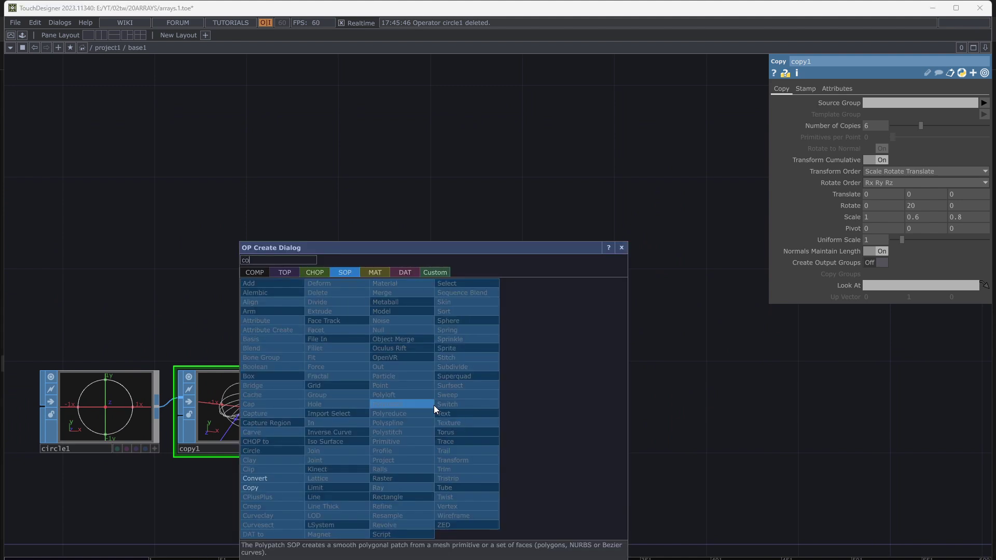
pyautogui.click(285, 487)
pyautogui.click(518, 415)
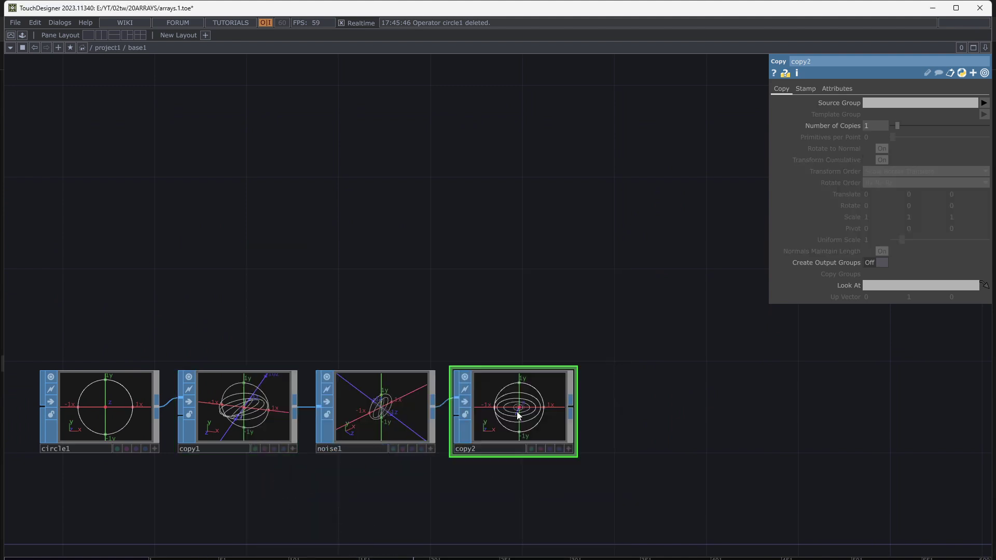
# Step: Add a third Copy SOP connected to the second Copy operator's output
pyautogui.click(573, 408)
pyautogui.write('cop')
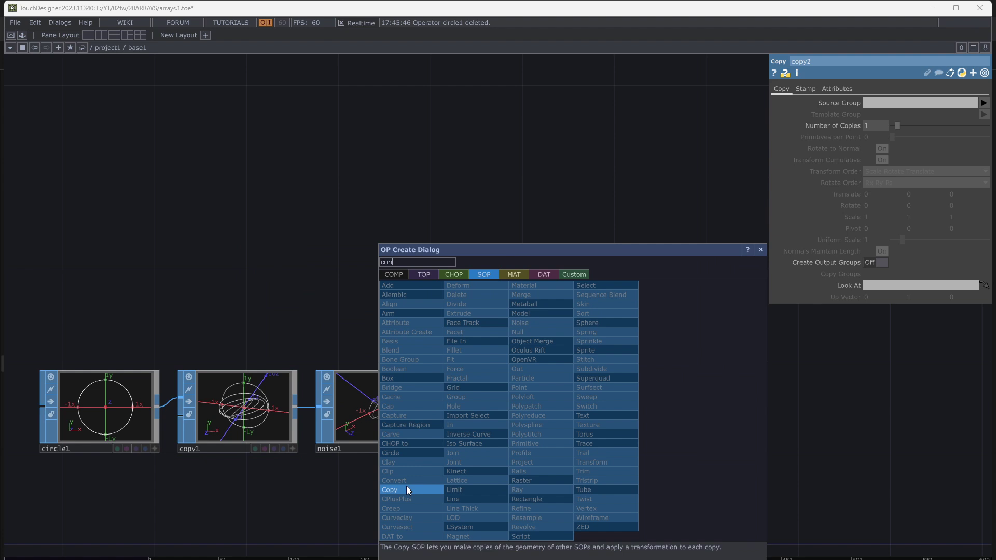
pyautogui.click(406, 490)
pyautogui.click(662, 444)
pyautogui.scroll(4, 611, 467)
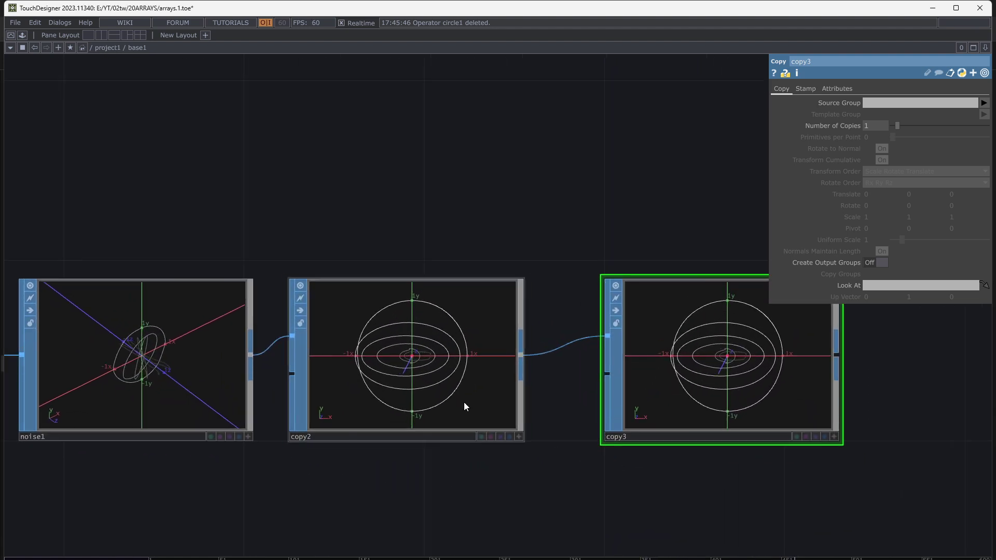
# Step: Set the second Copy operator to 4 copies with a Y translation of 1.6
pyautogui.click(464, 402)
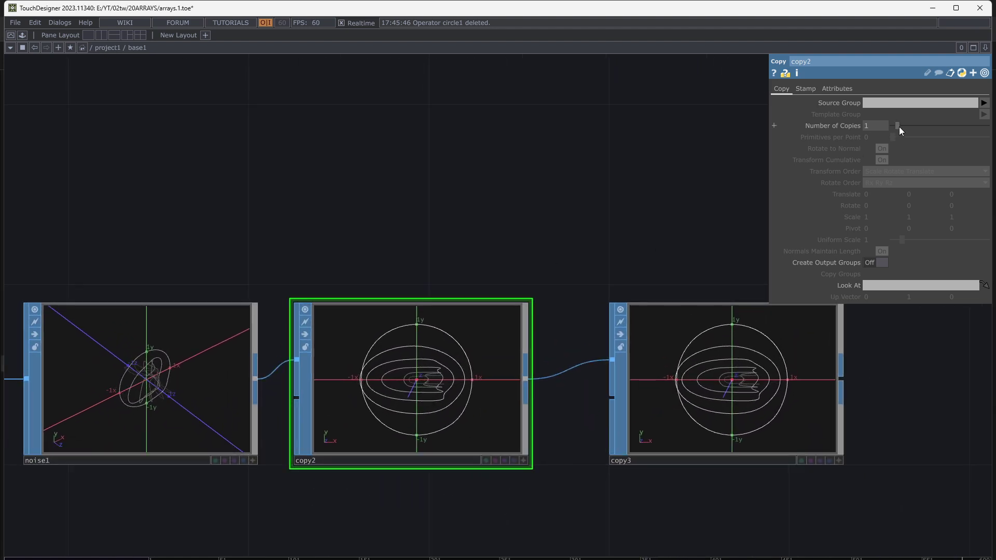
pyautogui.moveTo(898, 127); pyautogui.dragTo(912, 130)
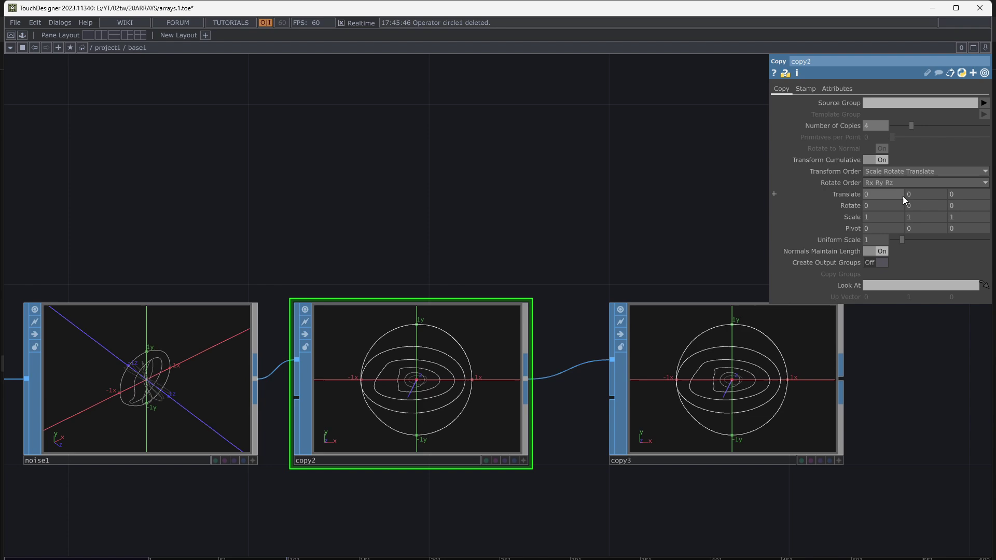
pyautogui.moveTo(936, 194)
pyautogui.mouseDown(button='middle')
pyautogui.moveTo(936, 180)
pyautogui.moveTo(978, 179)
pyautogui.moveTo(935, 197)
pyautogui.moveTo(935, 179)
pyautogui.mouseUp(button='middle')
# Step: Set the third Copy operator to 4 copies with an X translation of 1.7
pyautogui.click(764, 362)
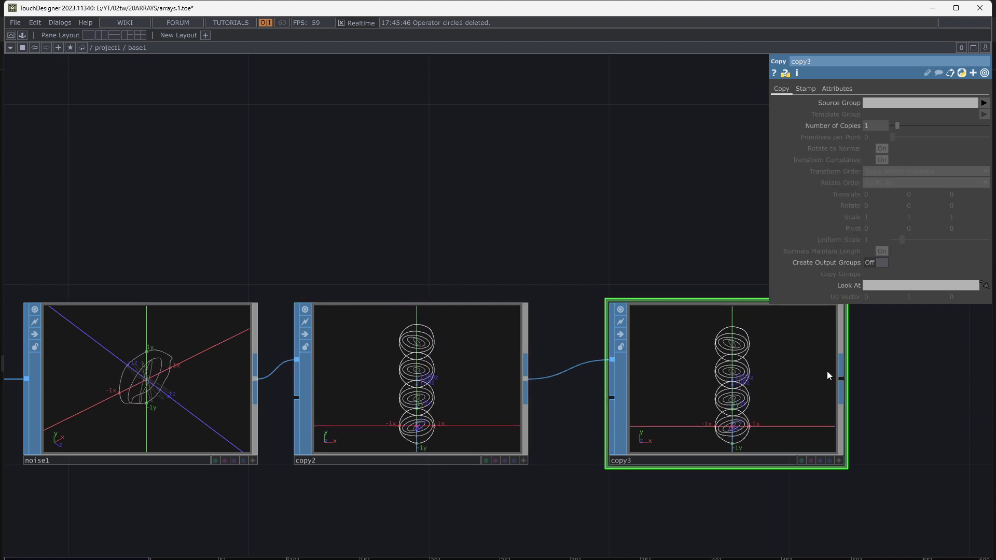
pyautogui.moveTo(897, 126); pyautogui.dragTo(911, 133)
pyautogui.moveTo(765, 365); pyautogui.dragTo(720, 364)
pyautogui.moveTo(870, 402); pyautogui.dragTo(842, 406)
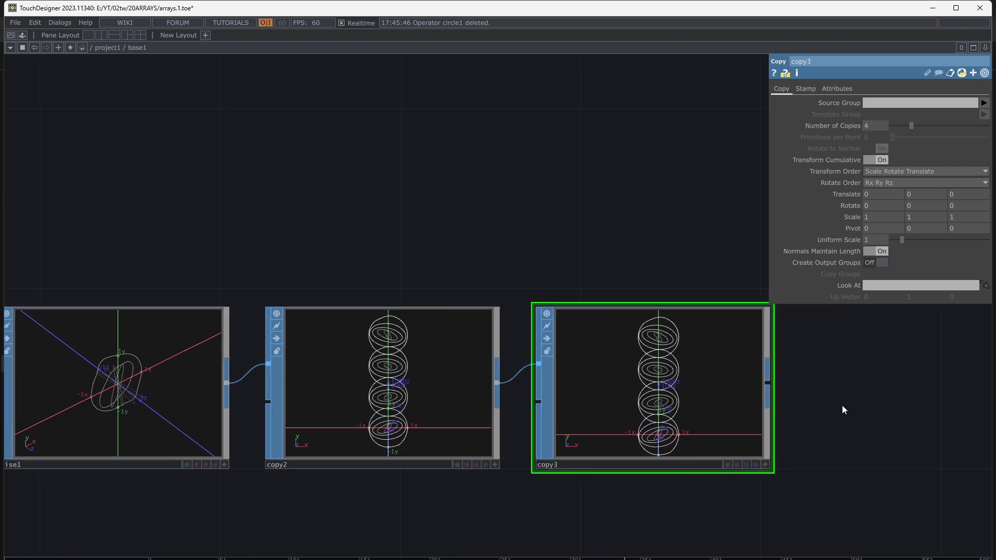
pyautogui.moveTo(885, 198); pyautogui.dragTo(942, 198, button='middle')
# Step: Examine the grid of noisy circles in the third Copy and the settings of the second Copy
pyautogui.scroll(4, 811, 362)
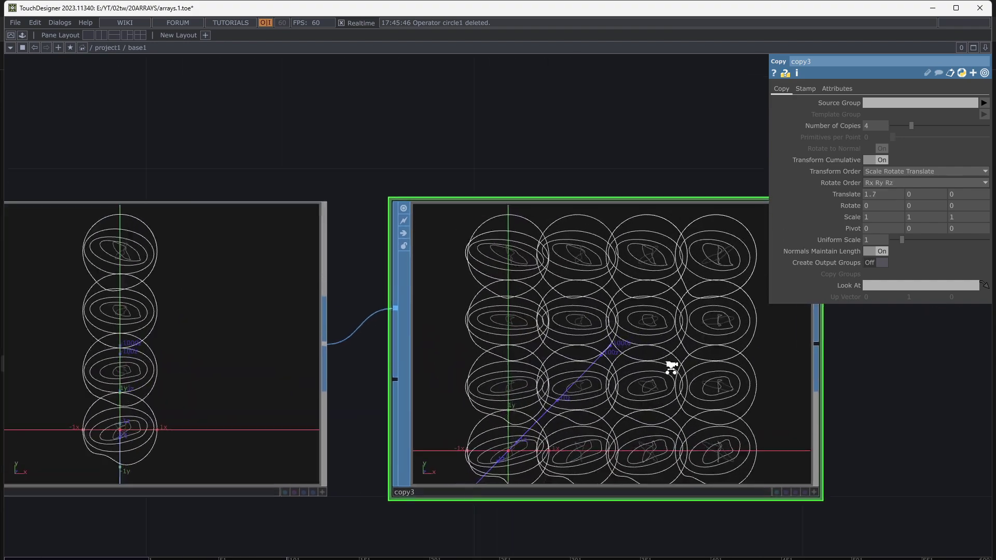
pyautogui.scroll(3, 666, 373)
pyautogui.scroll(-5, 666, 373)
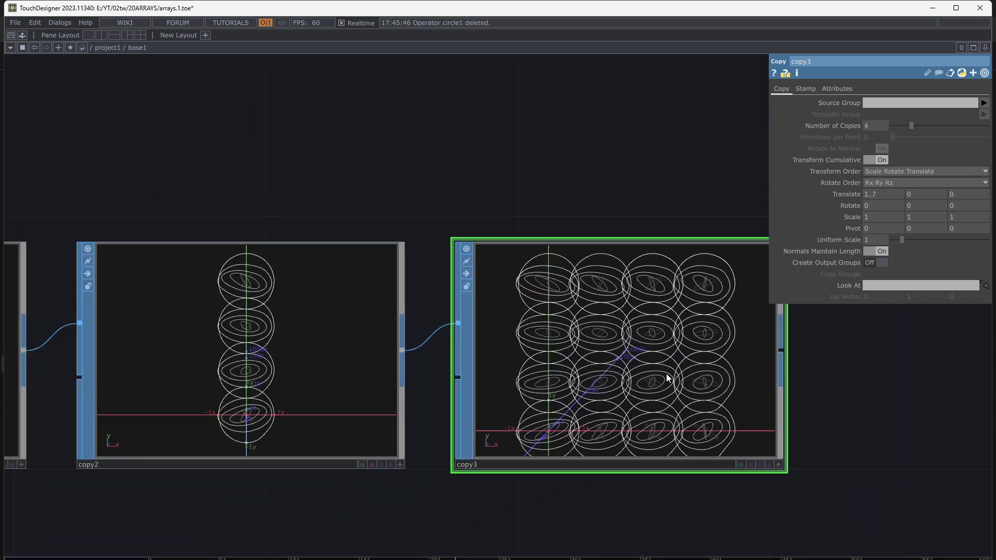
pyautogui.scroll(-4, 666, 374)
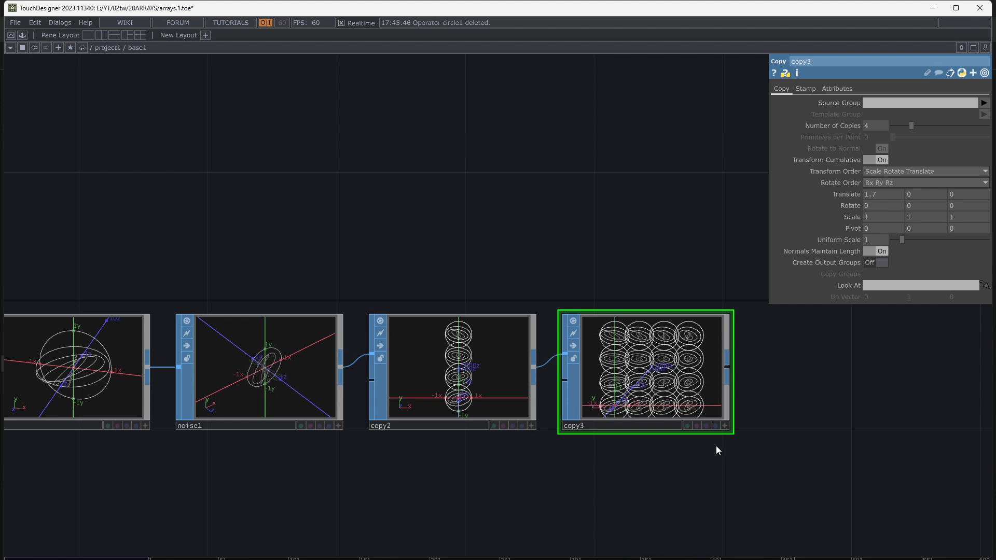
pyautogui.moveTo(510, 467); pyautogui.dragTo(555, 459)
pyautogui.moveTo(421, 480); pyautogui.dragTo(441, 480)
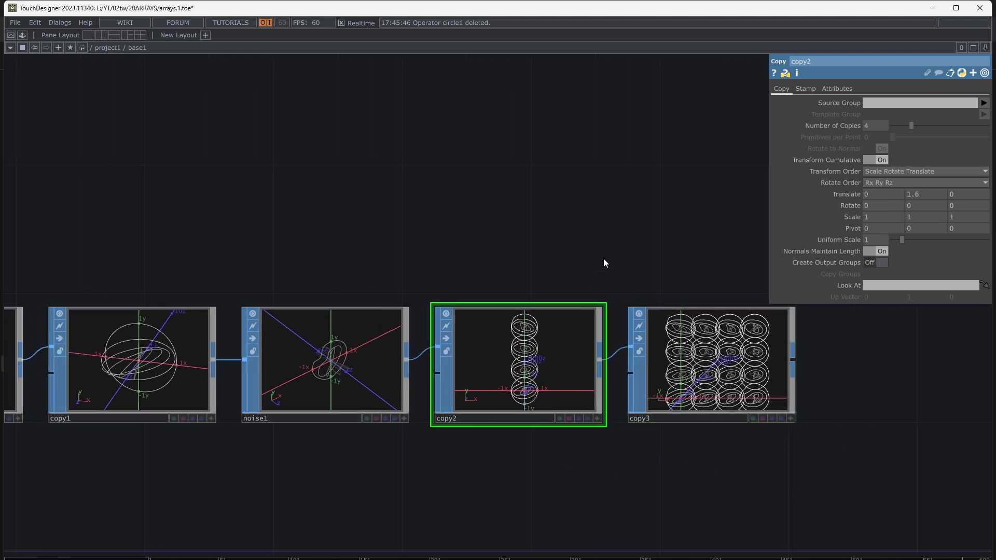
pyautogui.moveTo(610, 238); pyautogui.dragTo(553, 242)
pyautogui.moveTo(613, 305); pyautogui.dragTo(417, 348)
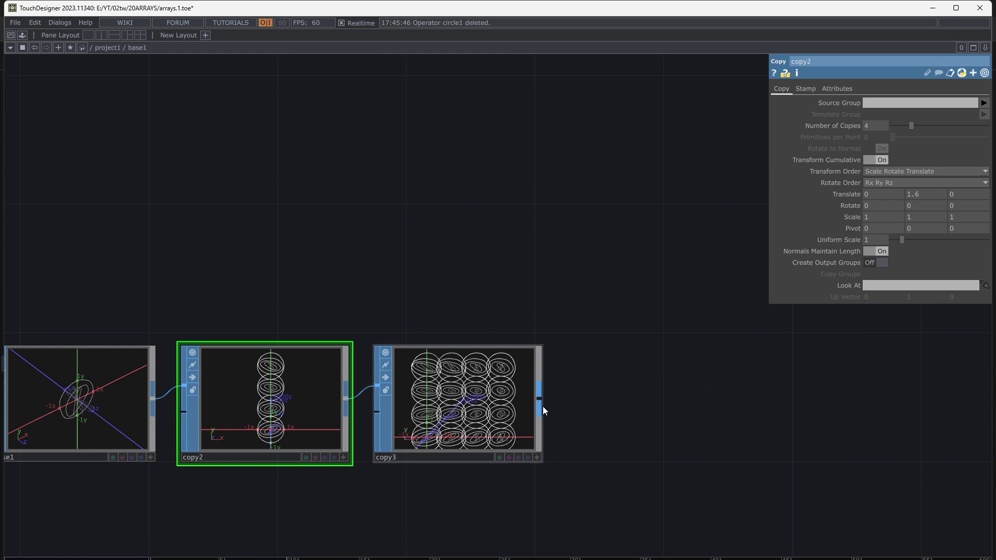
# Step: Add a Null SOP connected to the third Copy operator's output
pyautogui.click(543, 399)
pyautogui.write('nul')
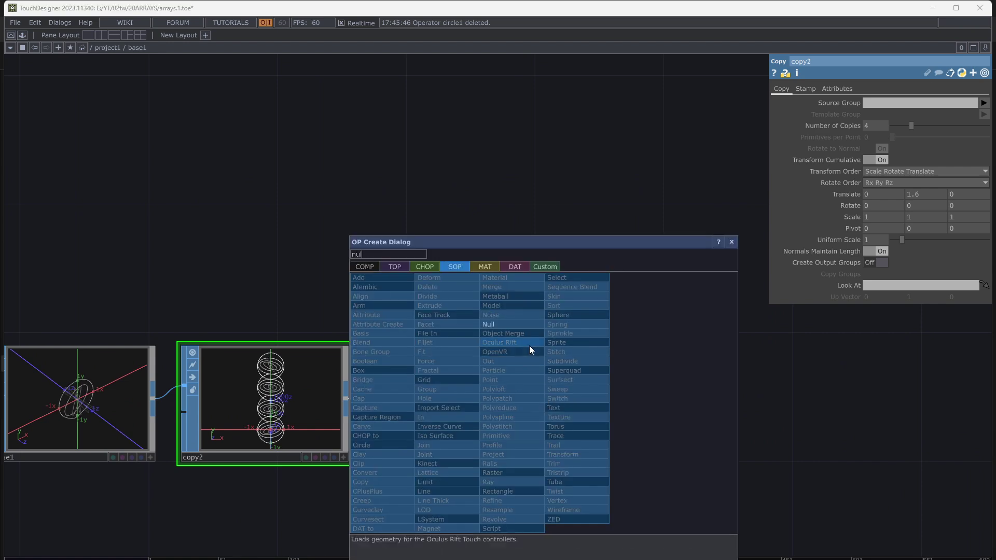
pyautogui.click(522, 327)
pyautogui.click(777, 398)
pyautogui.moveTo(622, 309); pyautogui.dragTo(270, 273)
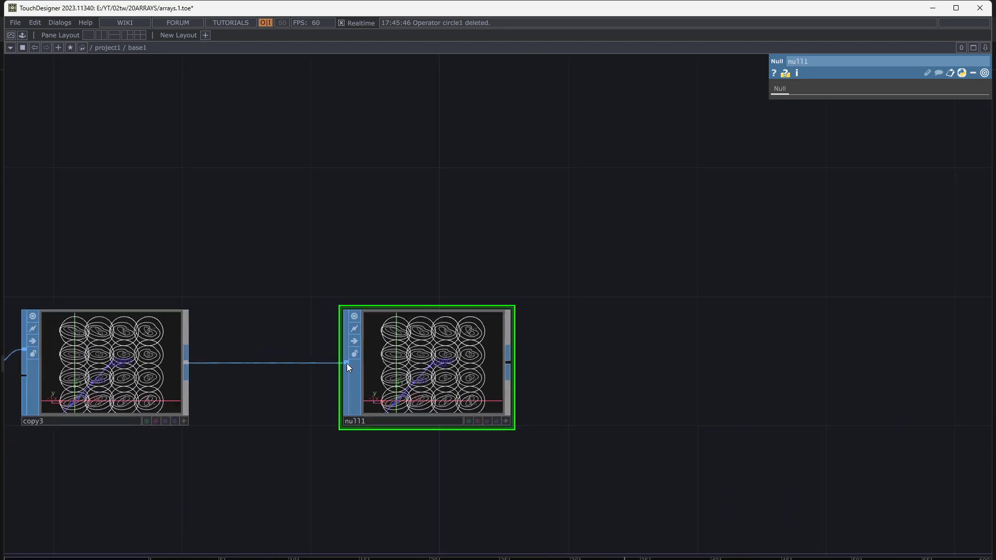
pyautogui.moveTo(346, 367); pyautogui.dragTo(592, 383)
pyautogui.click(644, 357)
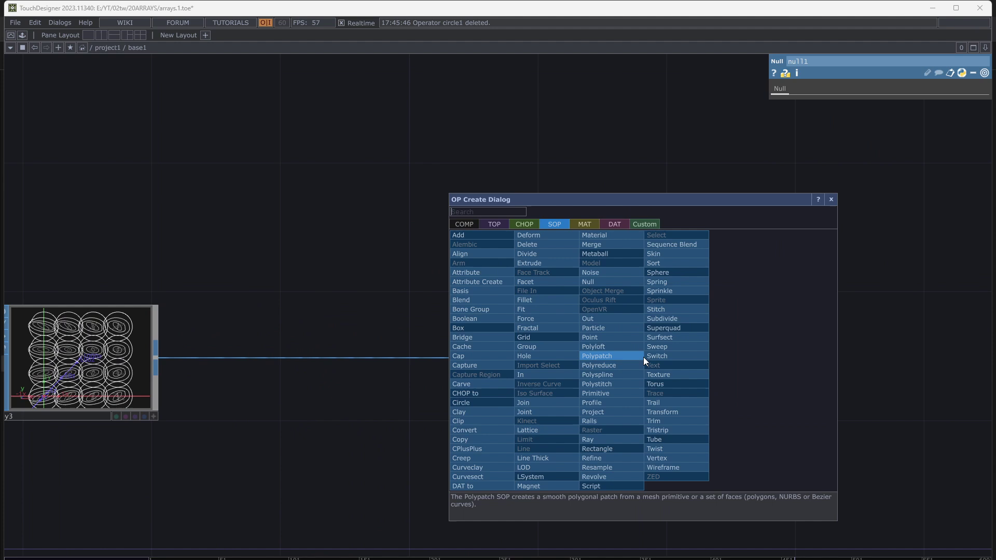
pyautogui.write('ge')
pyautogui.click(466, 225)
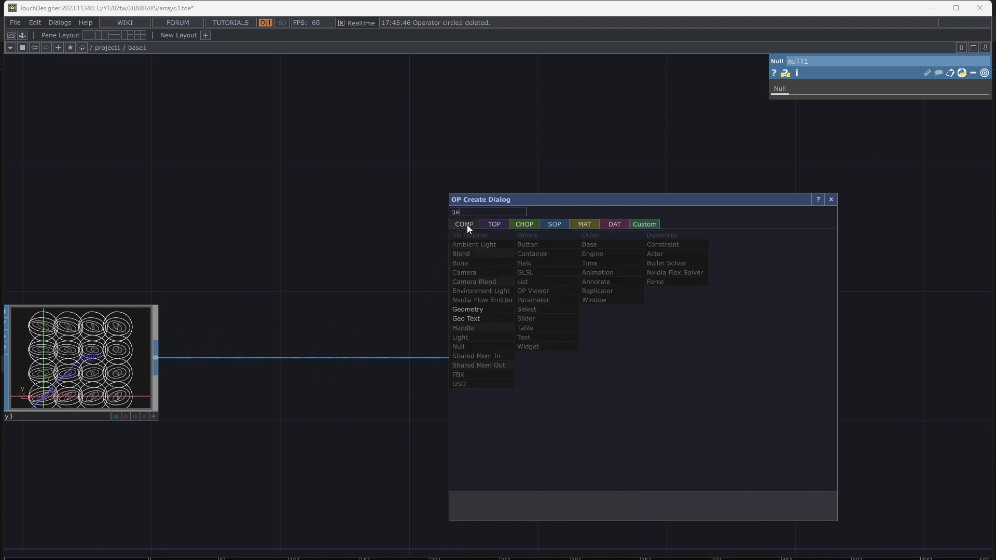
pyautogui.click(470, 316)
pyautogui.click(787, 328)
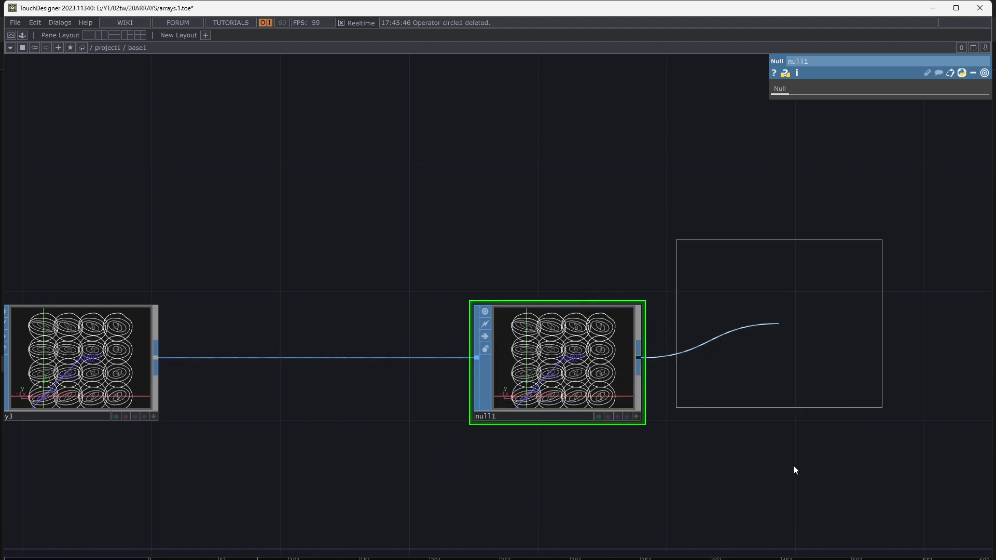
pyautogui.moveTo(734, 475); pyautogui.dragTo(568, 502)
pyautogui.press('Delete')
# Step: Add a Geometry COMP connected to the Null SOP's output
pyautogui.rightClick(473, 386)
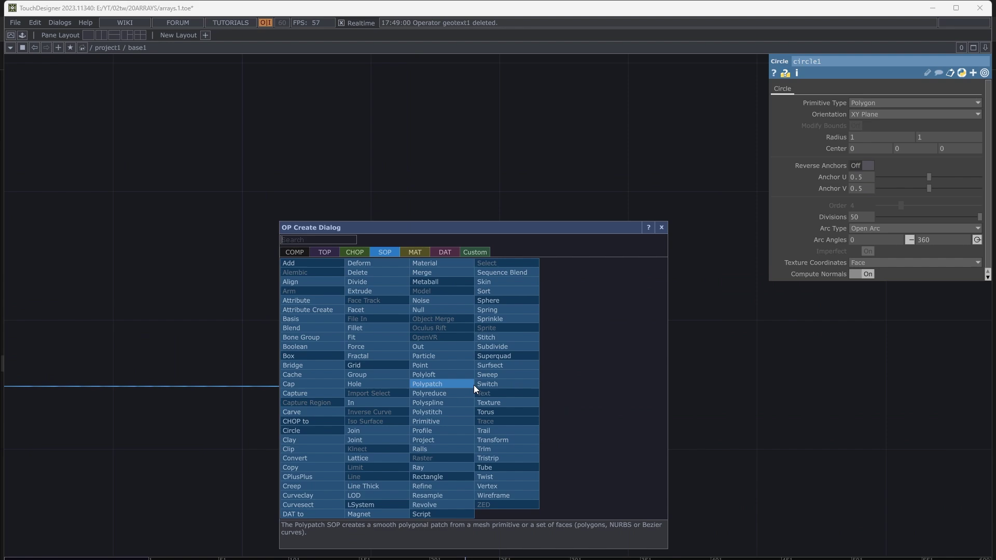
pyautogui.write('ge')
pyautogui.click(303, 252)
pyautogui.click(301, 338)
pyautogui.click(631, 380)
# Step: Add a Camera COMP above the Geometry component
pyautogui.moveTo(606, 252); pyautogui.dragTo(455, 259)
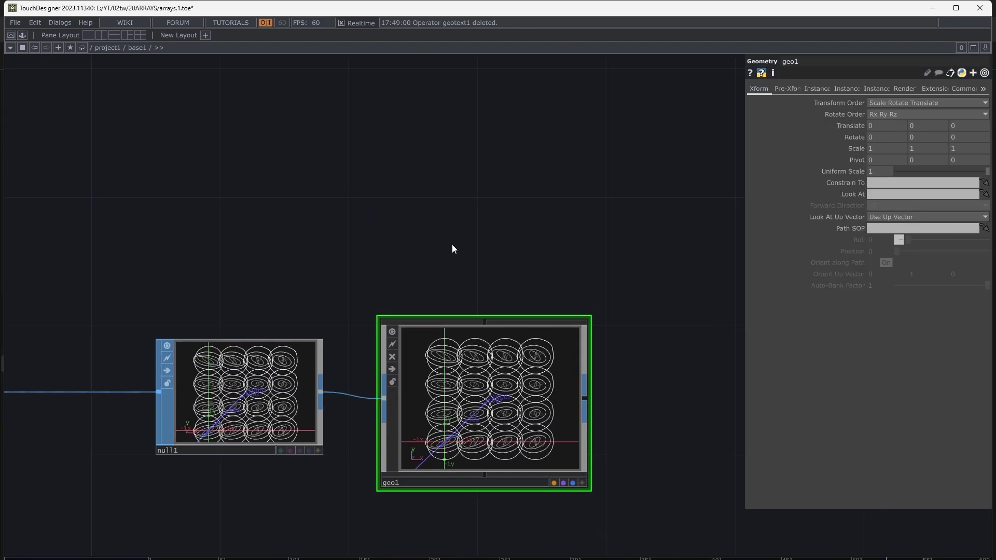
pyautogui.press('Tab')
pyautogui.click(280, 159)
pyautogui.click(482, 207)
# Step: Add a Constant MAT below the Geometry component
pyautogui.scroll(-2, 645, 305)
pyautogui.press('Tab')
pyautogui.click(490, 301)
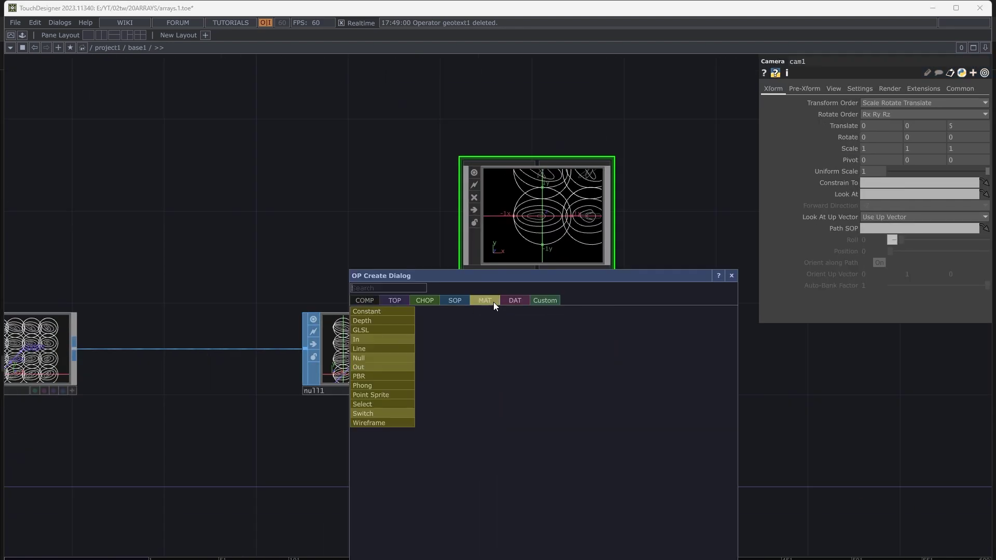
pyautogui.click(376, 313)
pyautogui.click(508, 444)
# Step: Add a Render TOP beside the Camera and Geometry components
pyautogui.moveTo(657, 415); pyautogui.dragTo(574, 392)
pyautogui.press('Tab')
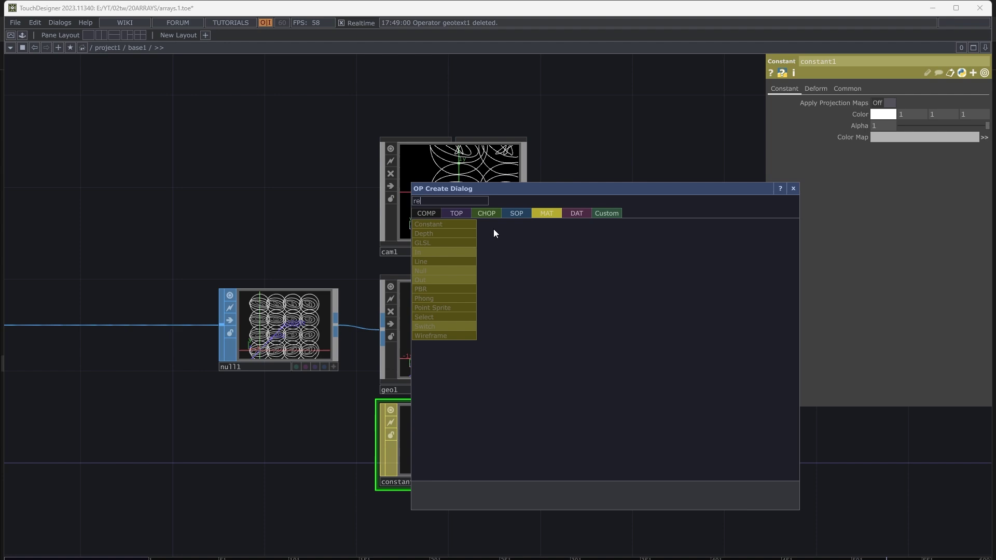
pyautogui.click(457, 213)
pyautogui.click(617, 319)
pyautogui.click(642, 327)
# Step: Add a Null TOP connected to the Render operator's output
pyautogui.moveTo(718, 336); pyautogui.dragTo(493, 322)
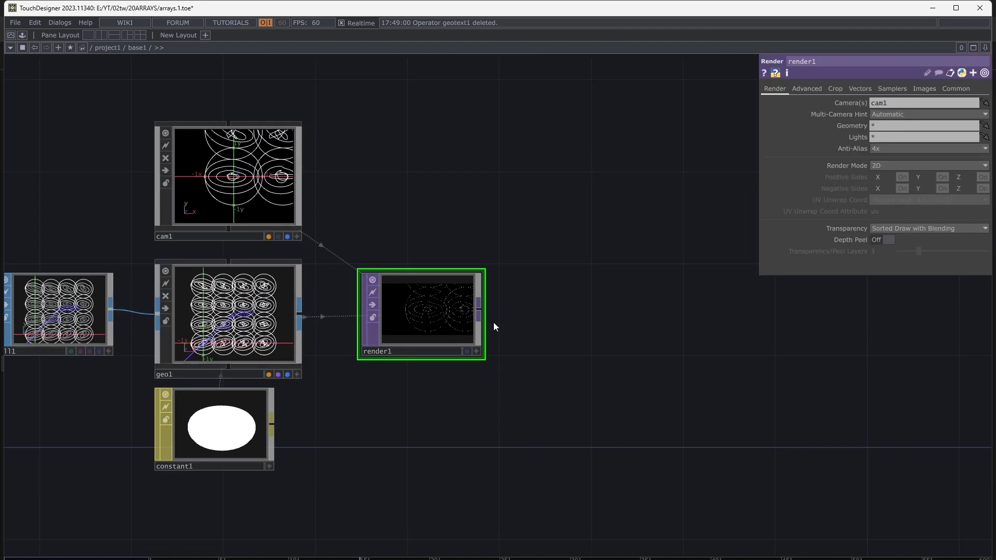
pyautogui.click(778, 343)
pyautogui.write('nul')
pyautogui.click(756, 294)
pyautogui.click(543, 340)
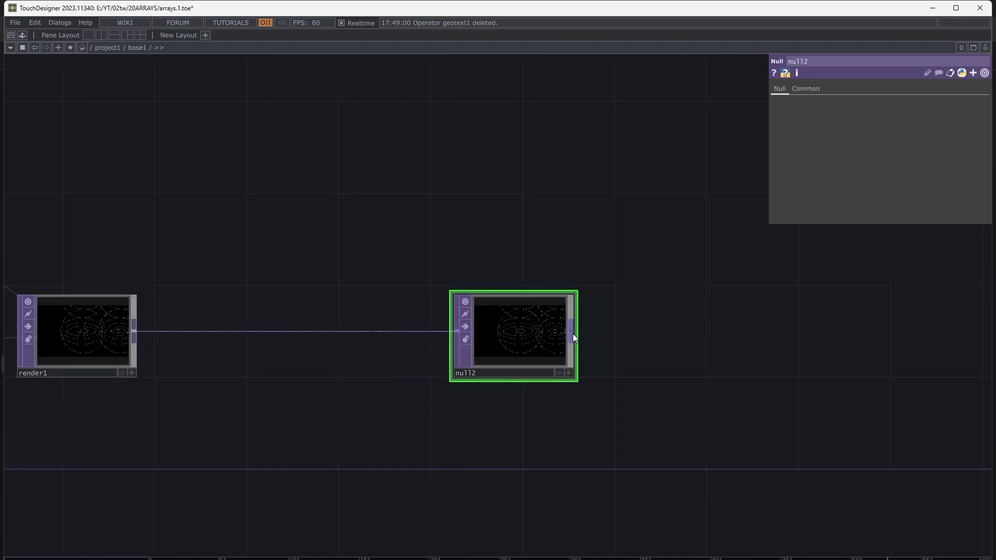
# Step: Add an Out TOP connected to the Null TOP and display its image as the network background
pyautogui.rightClick(572, 336)
pyautogui.write('out')
pyautogui.click(545, 431)
pyautogui.click(676, 345)
pyautogui.click(720, 373)
# Step: Set the Camera component's view to the front viewport and zoom it out until the whole circle grid fits in frame
pyautogui.moveTo(438, 423); pyautogui.dragTo(711, 436)
pyautogui.moveTo(506, 275); pyautogui.dragTo(517, 304)
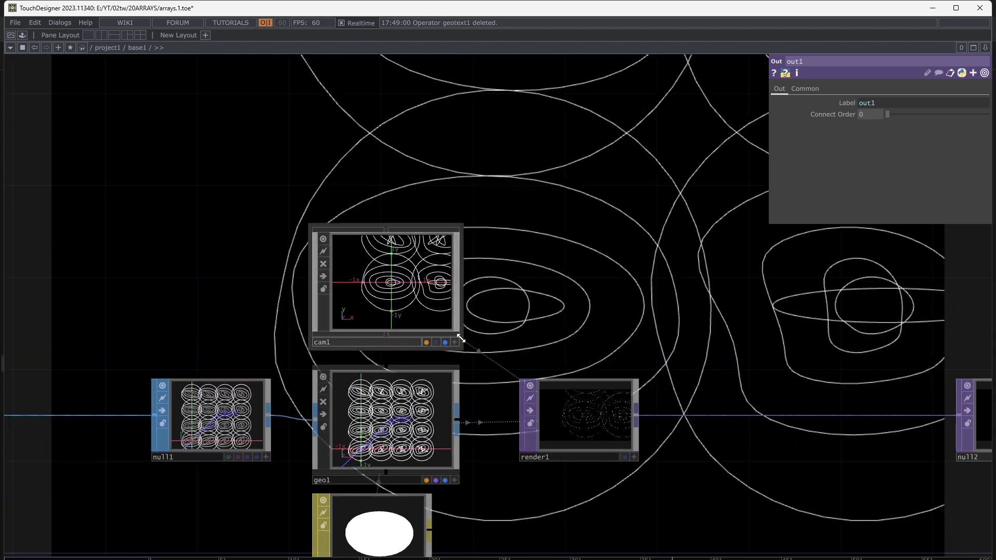
pyautogui.click(455, 342)
pyautogui.scroll(-4, 420, 294)
pyautogui.moveTo(421, 292); pyautogui.dragTo(415, 270)
pyautogui.scroll(-3, 408, 289)
pyautogui.rightClick(421, 229)
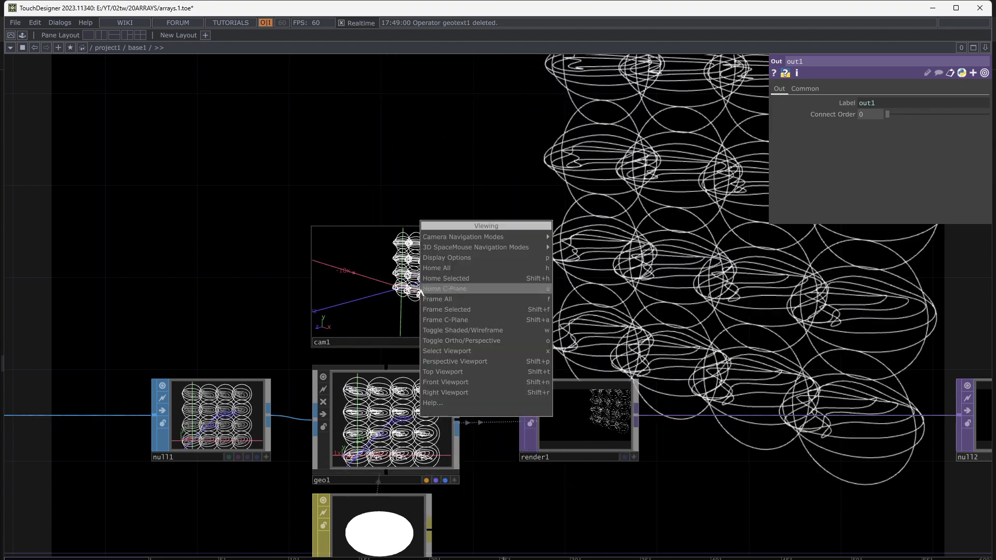
pyautogui.click(439, 383)
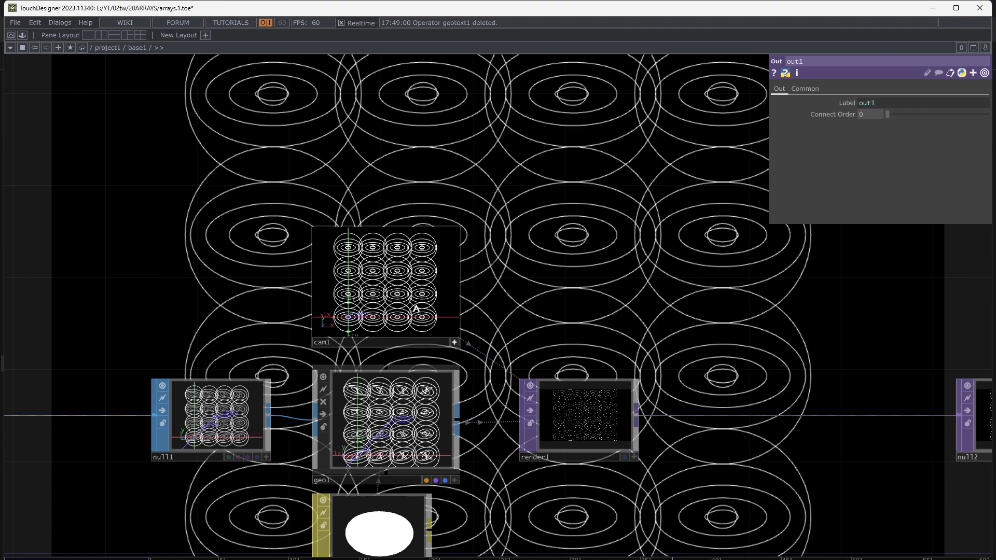
pyautogui.scroll(-3, 392, 292)
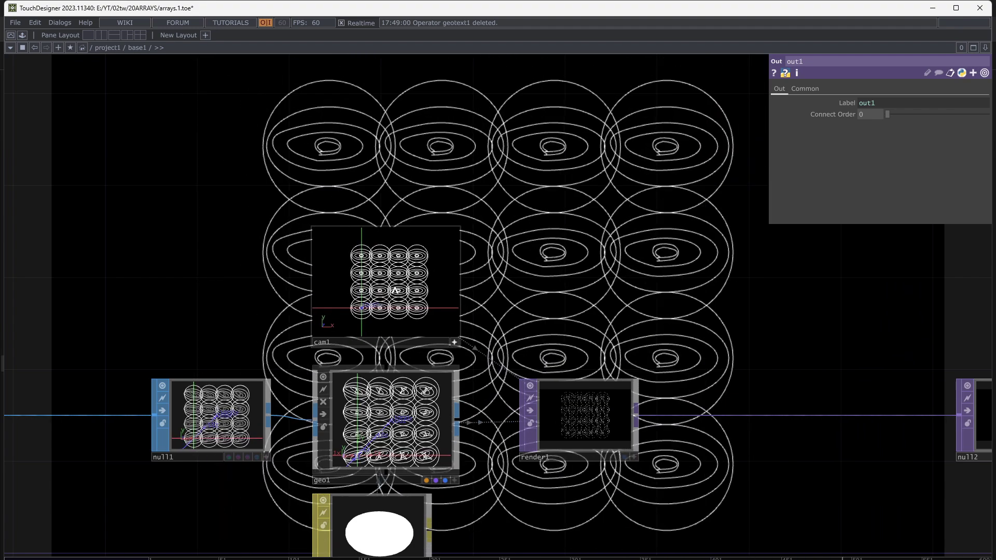
# Step: Set the Rotate values of copy2 to 40, 210 and 50
pyautogui.moveTo(569, 262); pyautogui.dragTo(692, 221)
pyautogui.moveTo(348, 305); pyautogui.dragTo(533, 320)
pyautogui.moveTo(472, 337); pyautogui.dragTo(513, 323)
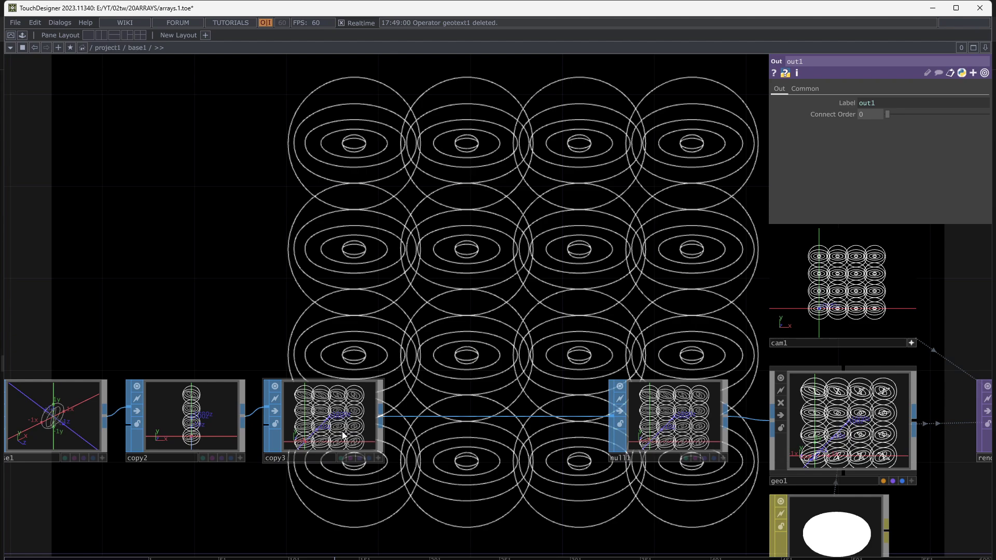
pyautogui.moveTo(390, 367); pyautogui.dragTo(545, 346)
pyautogui.click(365, 384)
pyautogui.moveTo(465, 285); pyautogui.dragTo(466, 400)
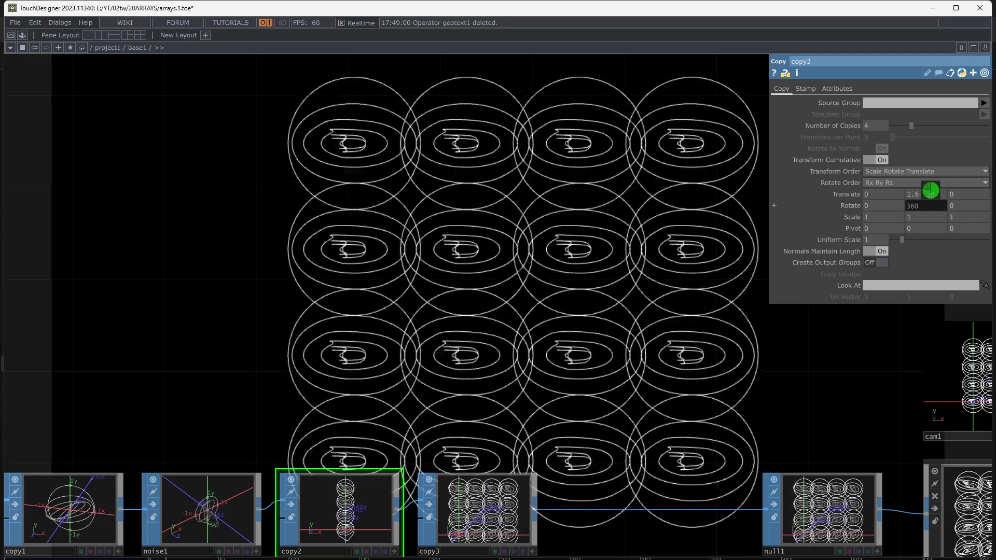
pyautogui.moveTo(931, 190); pyautogui.dragTo(930, 190)
pyautogui.moveTo(872, 202)
pyautogui.mouseDown(button='middle')
pyautogui.moveTo(913, 194)
pyautogui.moveTo(876, 185)
pyautogui.mouseUp(button='middle')
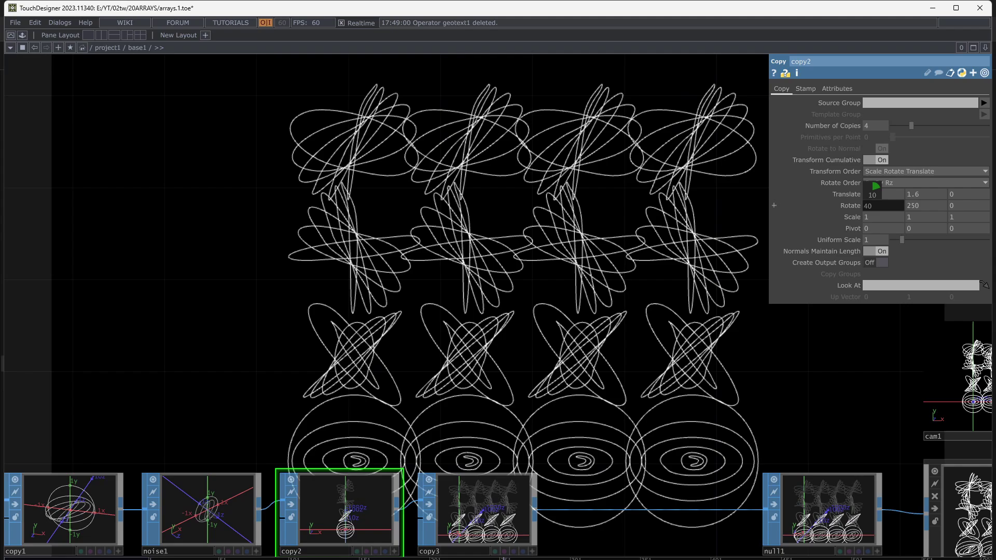
pyautogui.moveTo(955, 207); pyautogui.dragTo(916, 185, button='middle')
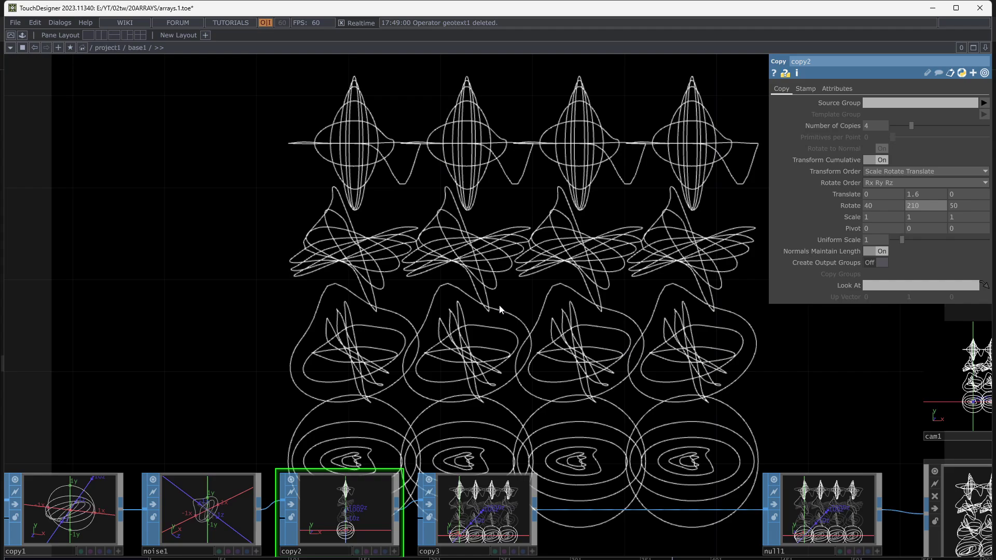
# Step: Increase copy3's Y rotation in steps of 10 so each column of the grid is turned differently
pyautogui.moveTo(376, 332); pyautogui.dragTo(409, 305)
pyautogui.moveTo(617, 363); pyautogui.dragTo(608, 360)
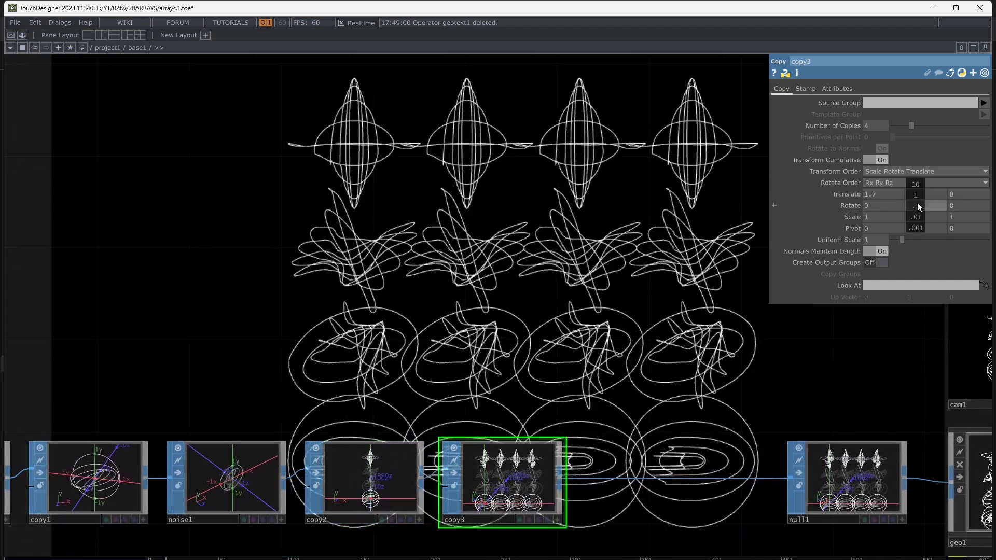
pyautogui.moveTo(917, 207); pyautogui.dragTo(917, 188, button='middle')
# Step: Animate copy2's Y rotation with the expression absTime.seconds*.5
pyautogui.moveTo(575, 333); pyautogui.dragTo(516, 488)
pyautogui.moveTo(471, 398); pyautogui.dragTo(666, 259)
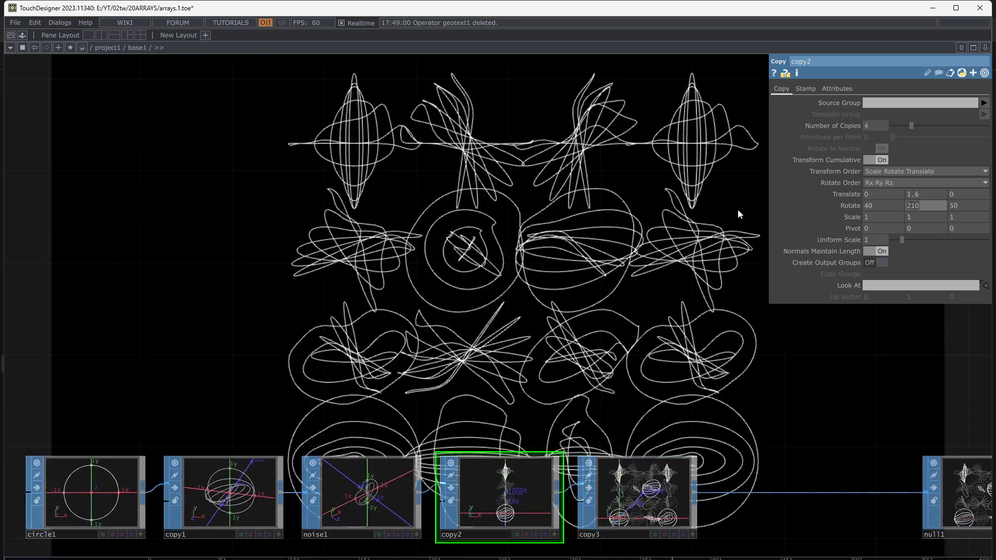
pyautogui.write('abs')
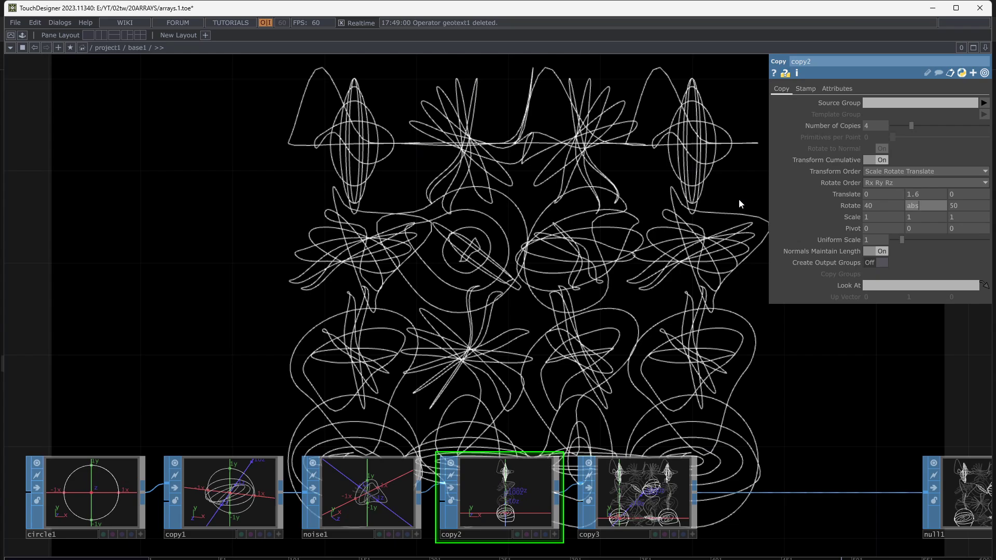
pyautogui.write('Time.seco')
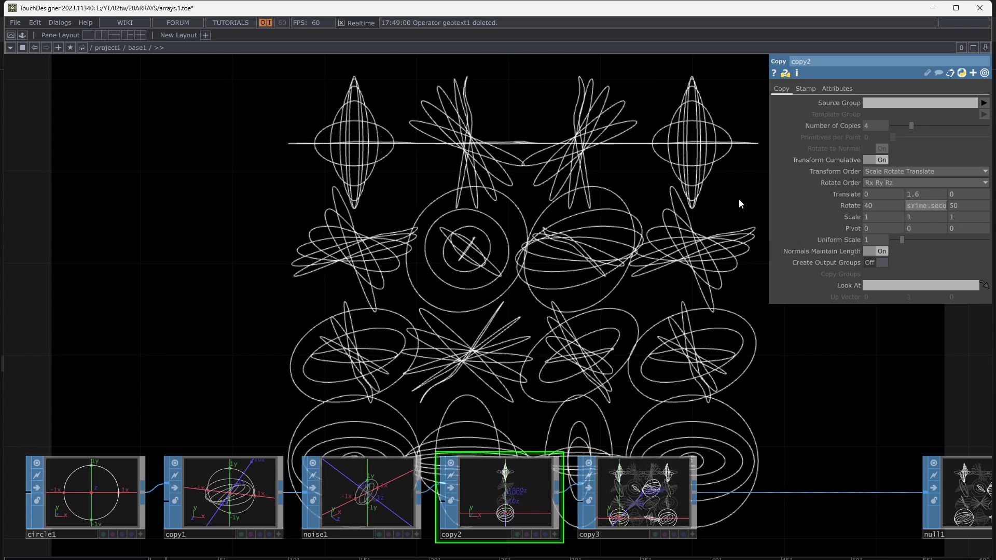
pyautogui.write('nds*')
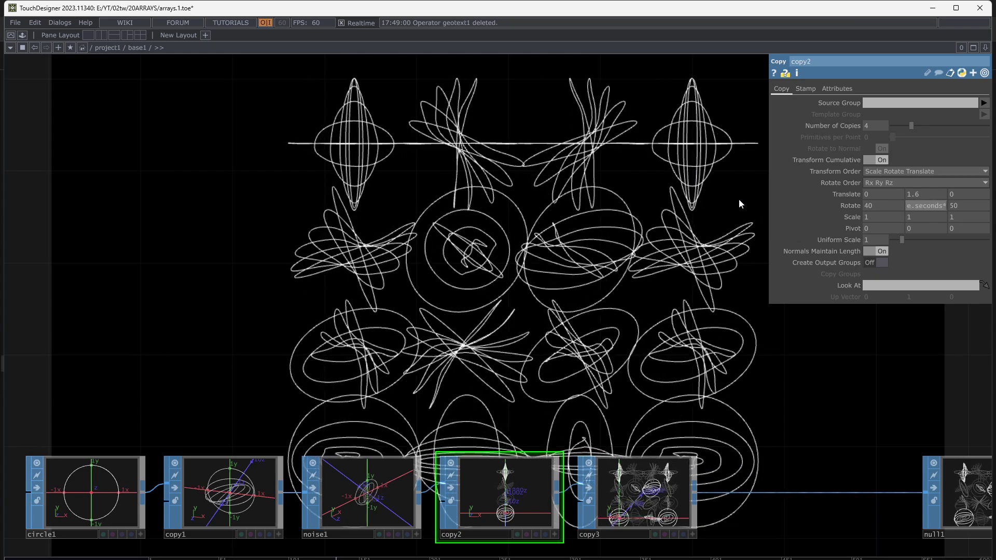
pyautogui.write('0.1')
pyautogui.press('Return')
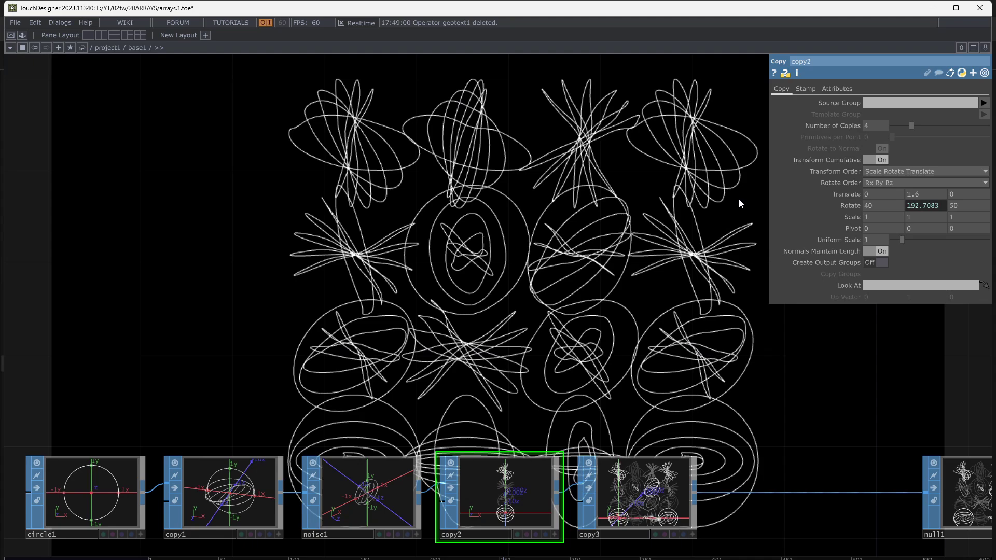
# Step: Expand copy2's Rotate parameters and change the Y expression to absTime.seconds*4
pyautogui.click(851, 207)
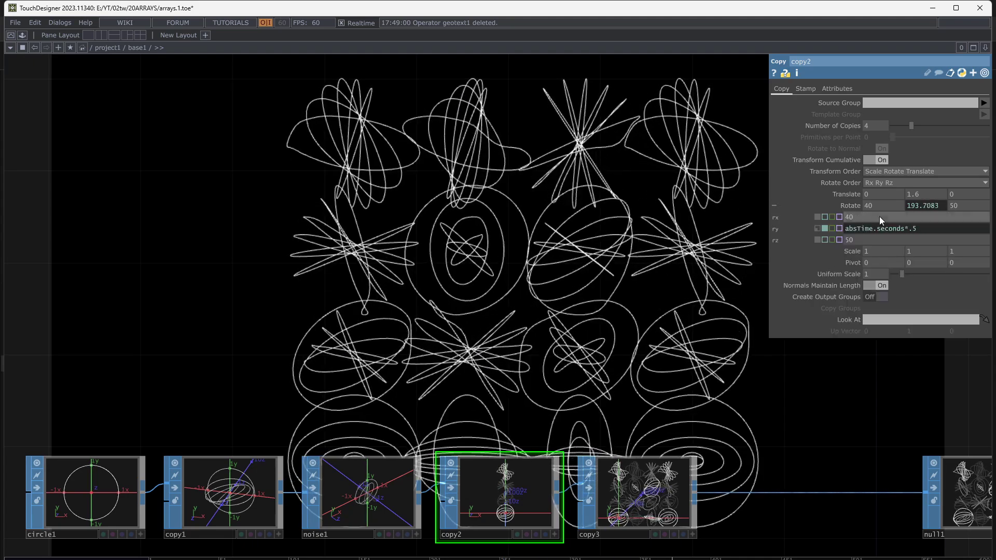
pyautogui.press('BackSpace')
pyautogui.press('BackSpace')
pyautogui.write('4')
pyautogui.press('Return')
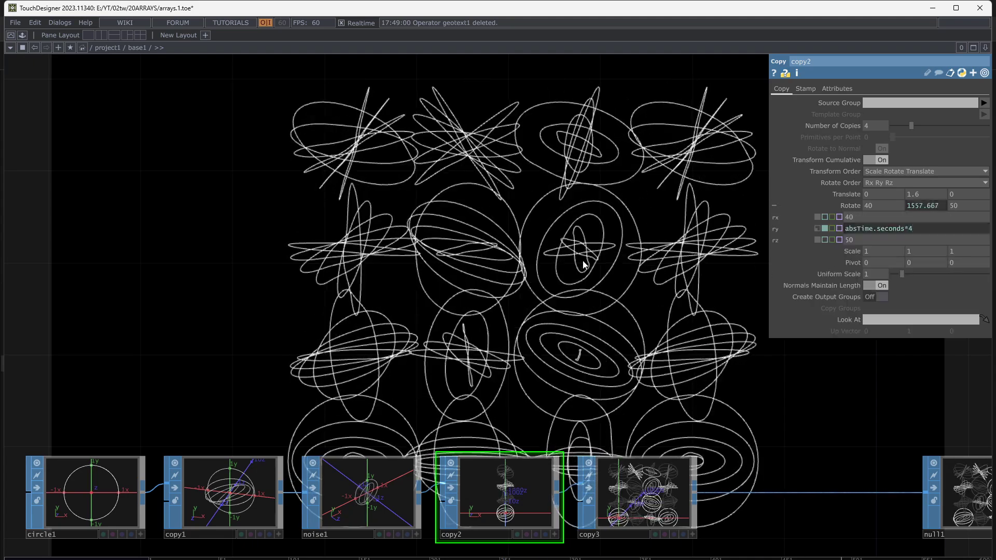
# Step: Speed up copy2's Y rotation by changing its expression to absTime.seconds*15
pyautogui.doubleClick(910, 229)
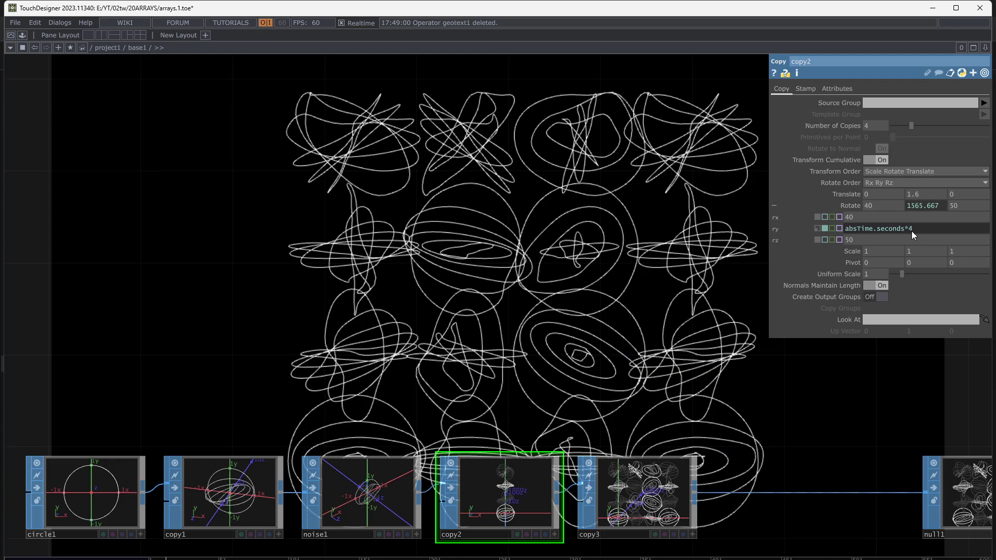
pyautogui.write('15')
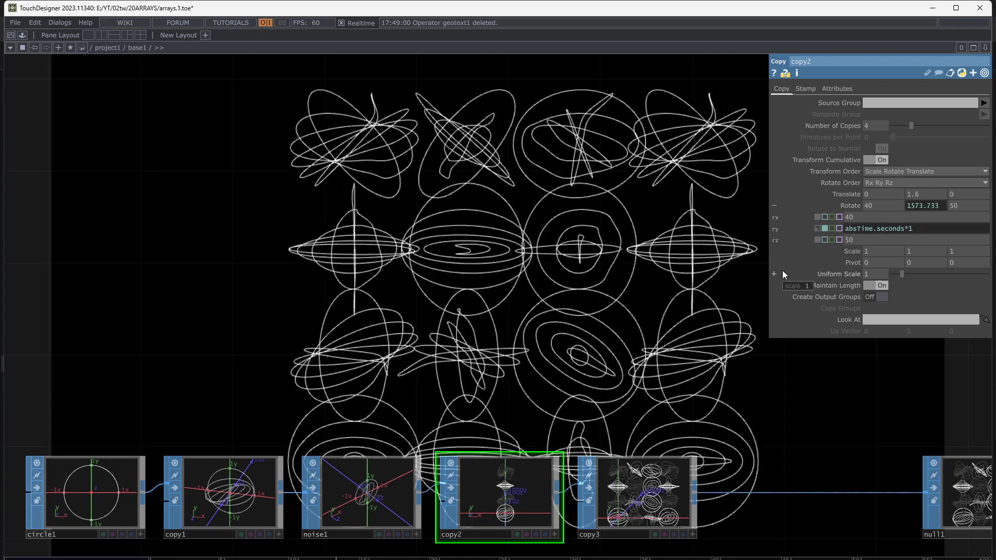
pyautogui.press('Return')
# Step: Move the null2 and out1 TOPs together farther away from render1 to make room for more operators
pyautogui.moveTo(602, 252); pyautogui.dragTo(565, 365)
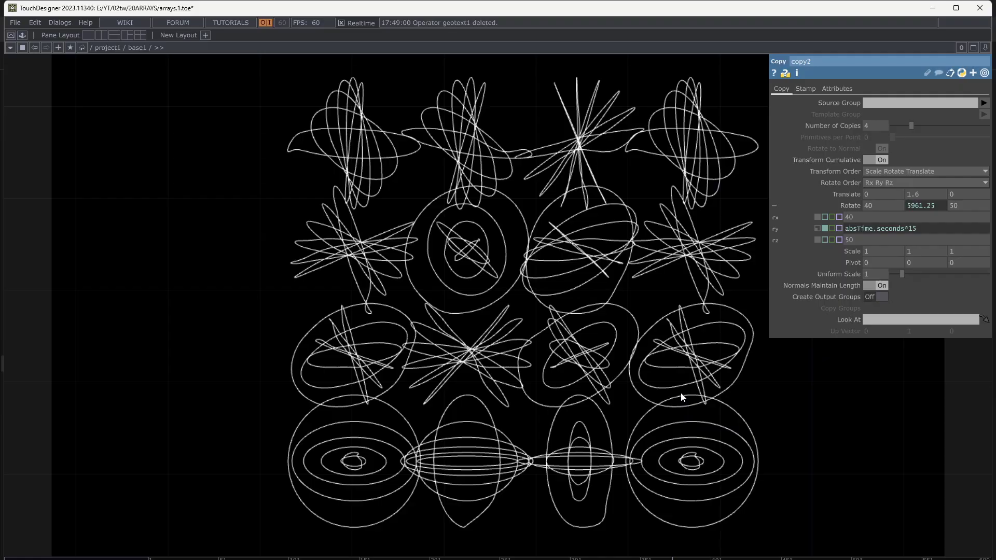
pyautogui.moveTo(681, 394); pyautogui.dragTo(334, 266)
pyautogui.scroll(-1, 507, 363)
pyautogui.moveTo(777, 478); pyautogui.dragTo(560, 466)
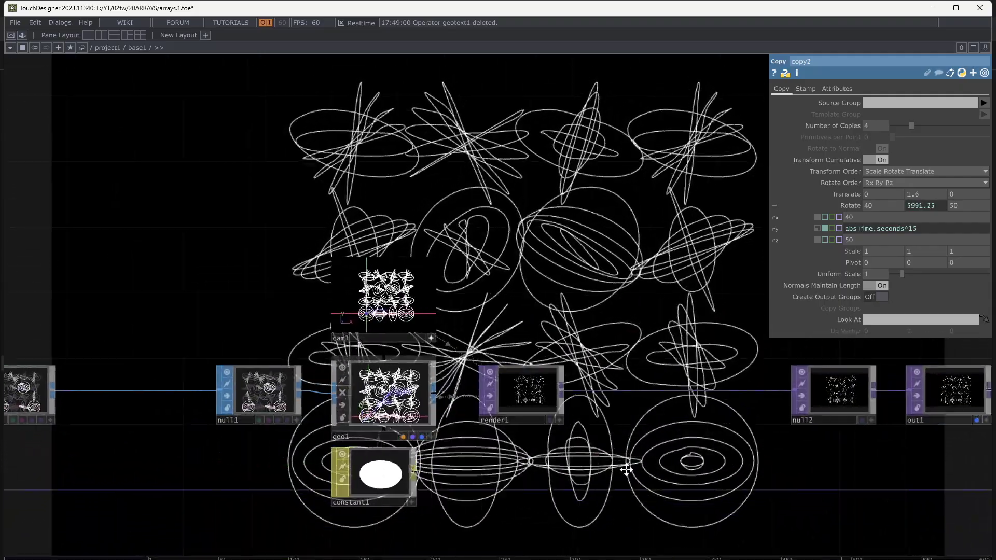
pyautogui.moveTo(625, 469); pyautogui.dragTo(543, 461)
pyautogui.moveTo(637, 476); pyautogui.dragTo(549, 474)
pyautogui.moveTo(724, 466); pyautogui.dragTo(657, 465)
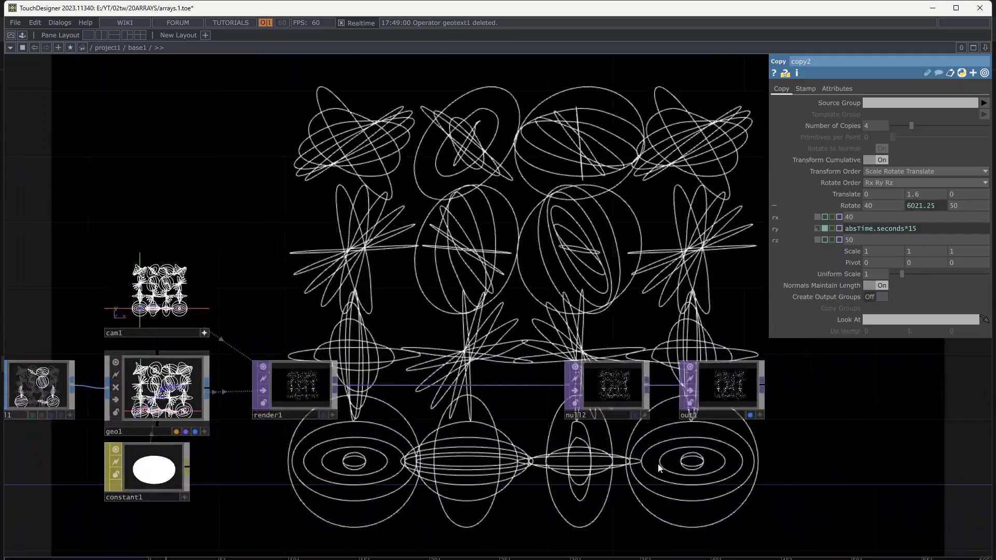
pyautogui.moveTo(597, 390); pyautogui.dragTo(715, 398)
pyautogui.moveTo(511, 460); pyautogui.dragTo(525, 458)
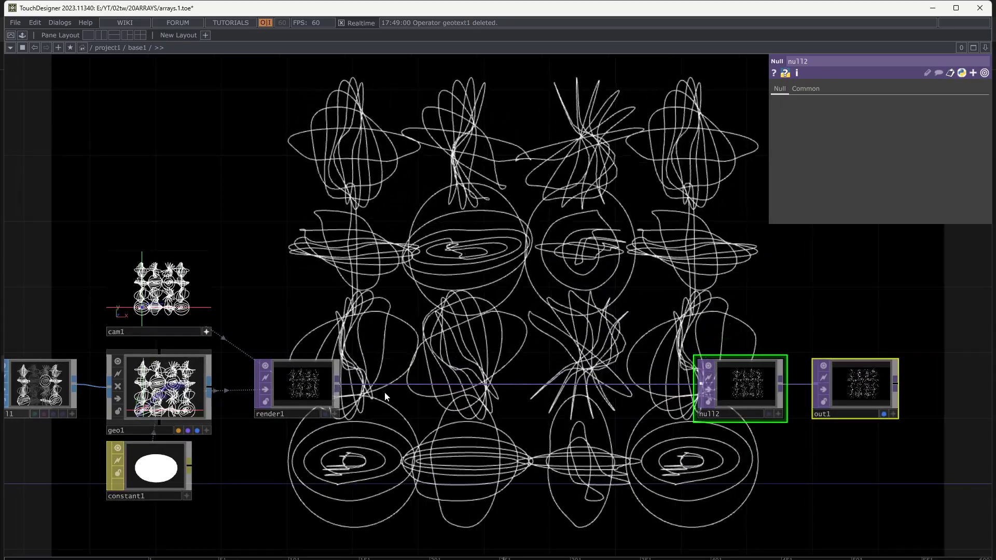
pyautogui.rightClick(401, 383)
pyautogui.click(402, 374)
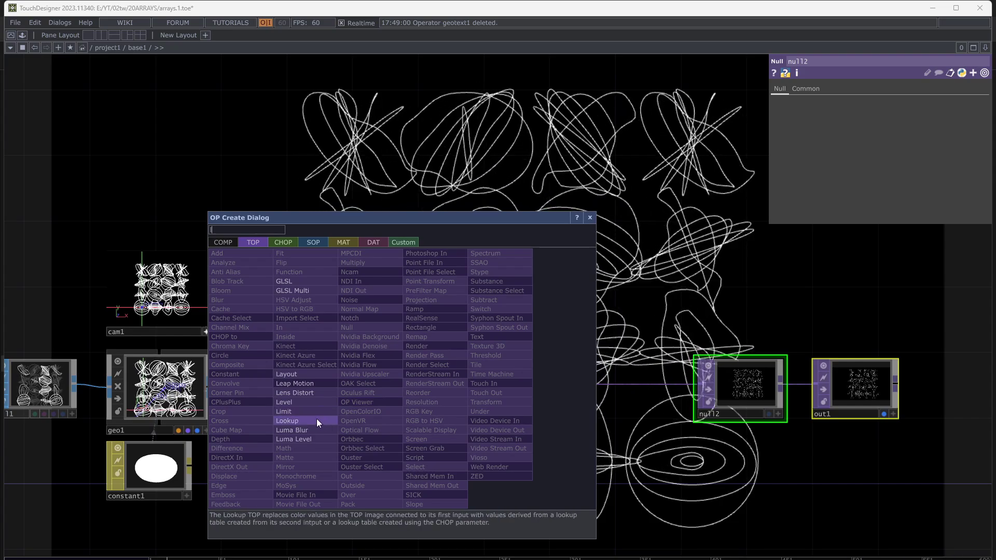
pyautogui.write('bl')
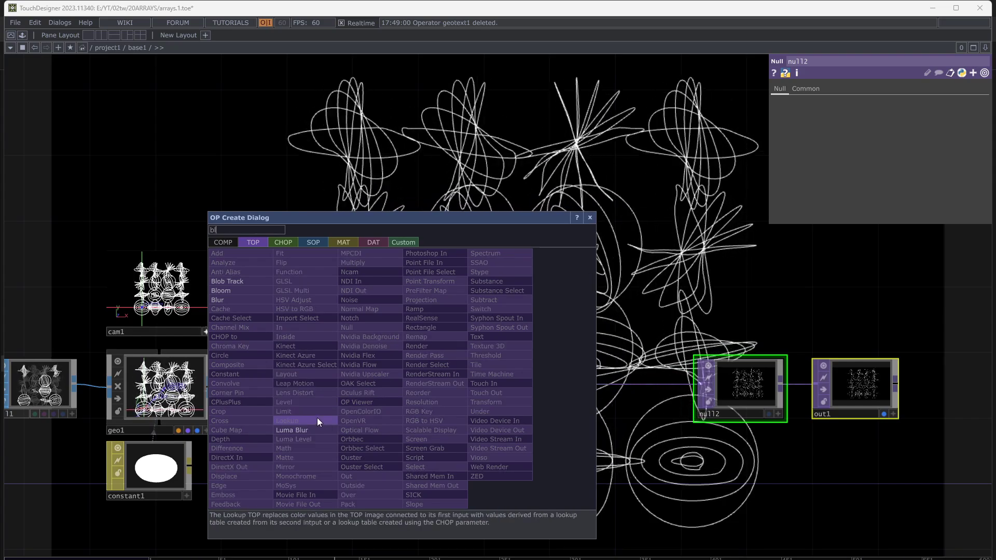
pyautogui.click(232, 300)
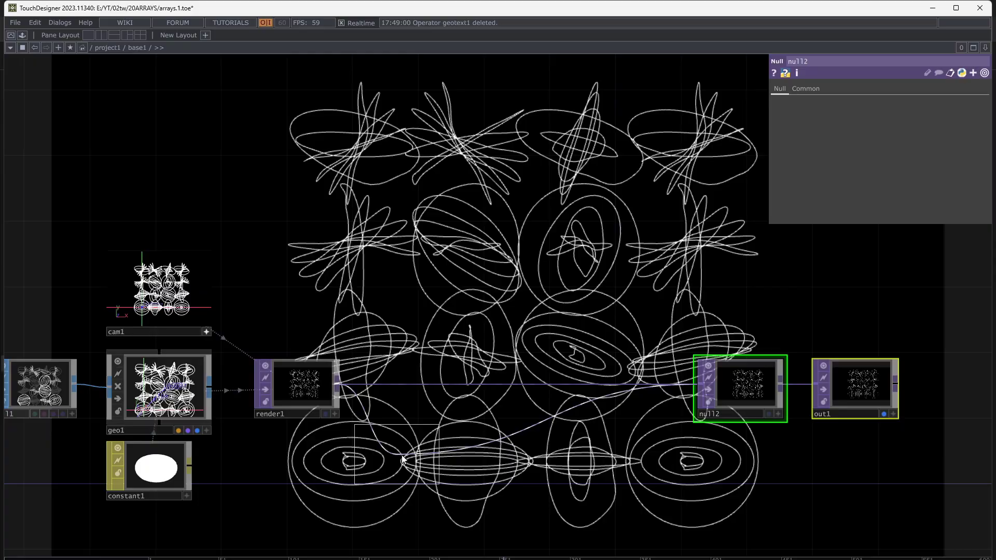
# Step: Branch a Blur TOP off render1's output and place it below the existing connection to null2
pyautogui.scroll(3, 413, 386)
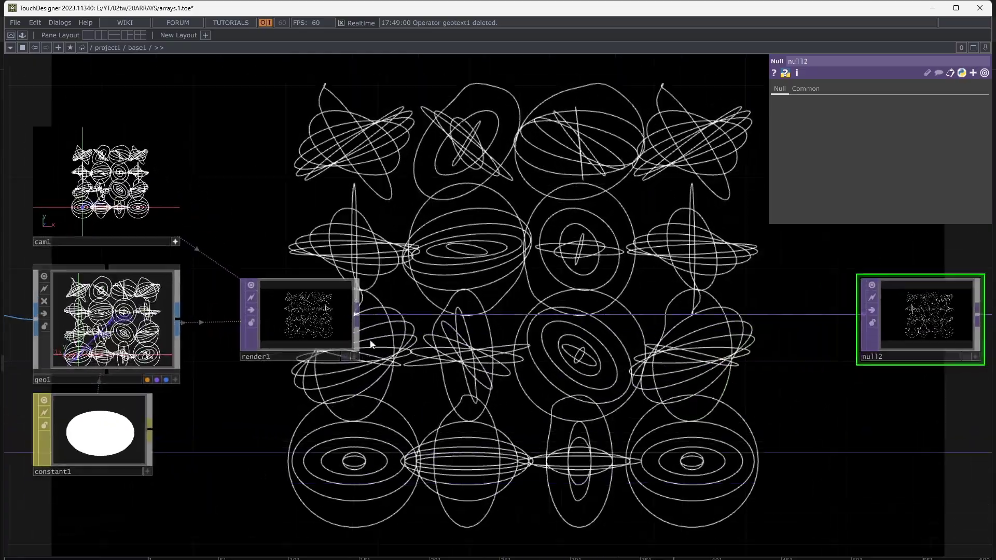
pyautogui.scroll(2, 450, 408)
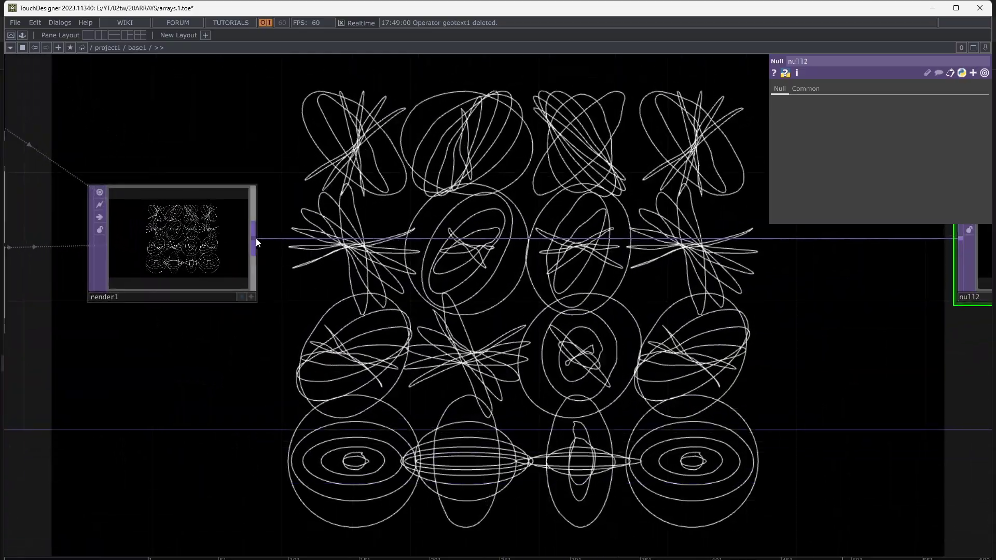
pyautogui.click(254, 238)
pyautogui.click(371, 385)
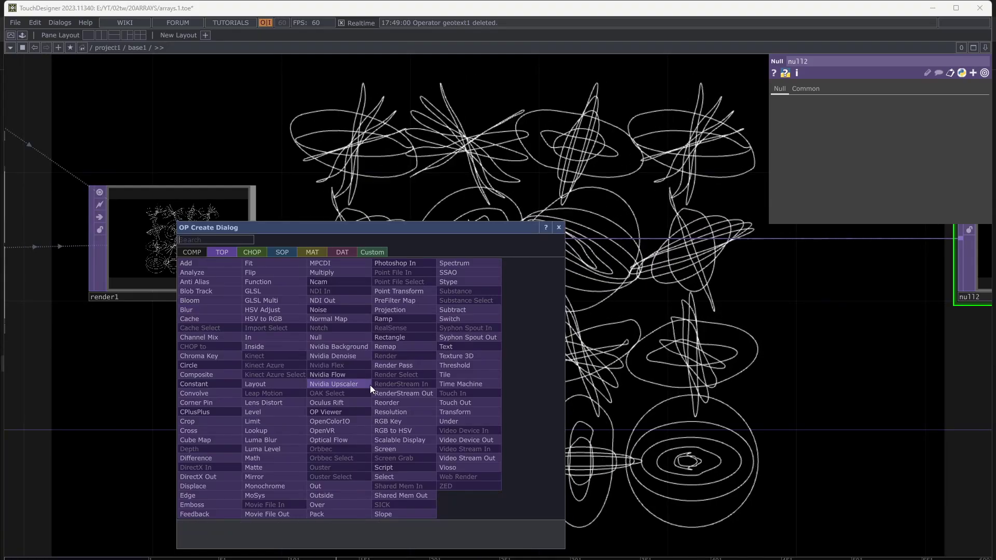
pyautogui.click(208, 311)
pyautogui.click(497, 408)
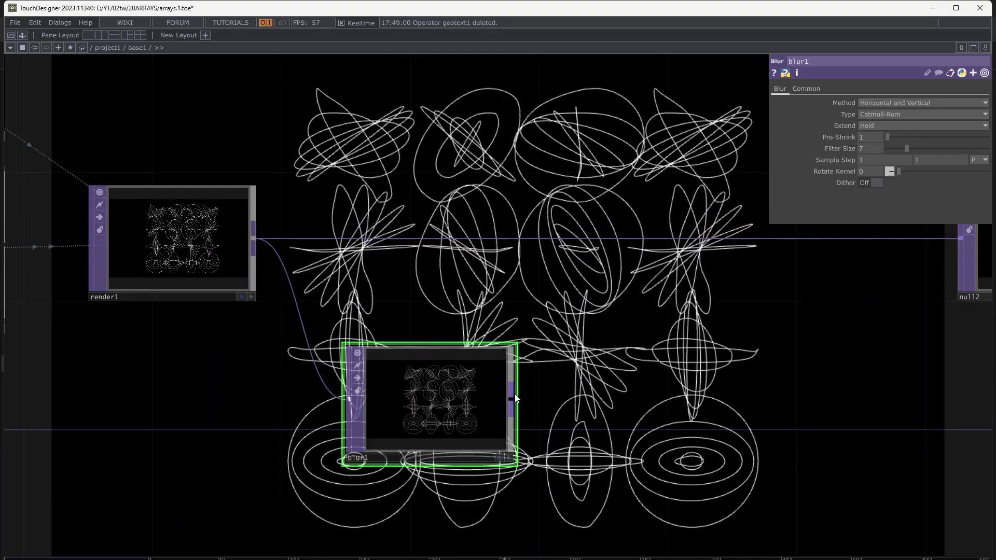
# Step: Add a Bloom TOP connected to the Blur TOP's output
pyautogui.rightClick(513, 394)
pyautogui.write('bl')
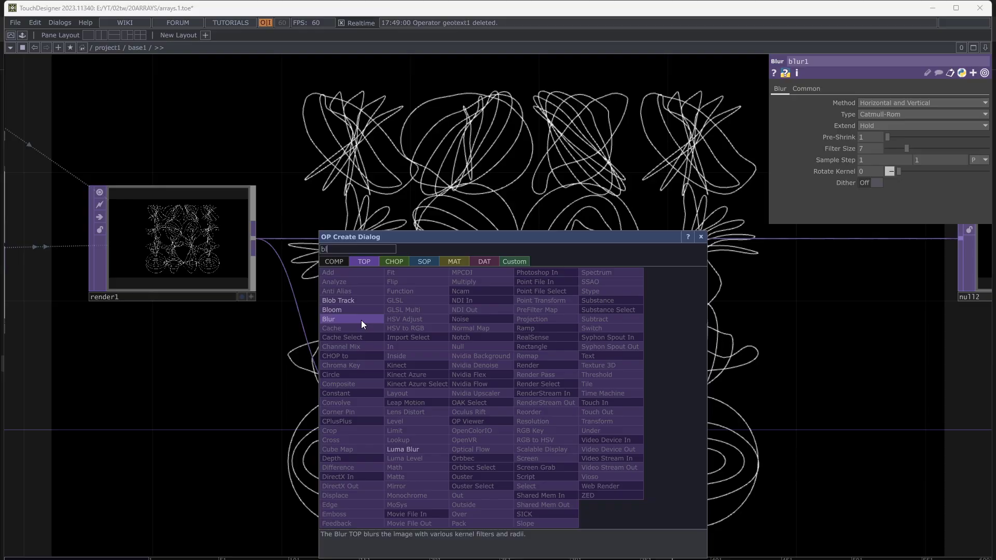
pyautogui.click(350, 311)
pyautogui.click(612, 402)
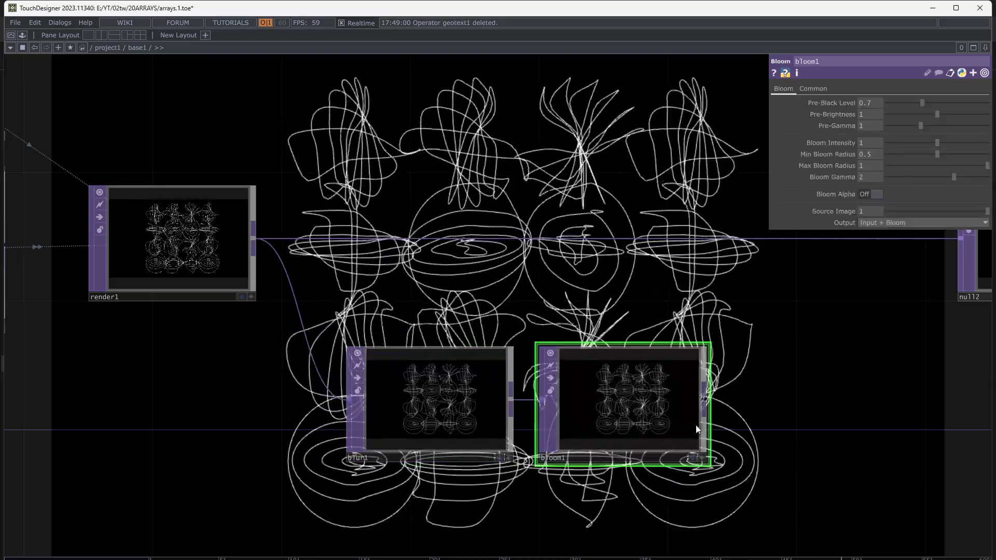
# Step: Shift null2 and out1 farther along to clear space past the Bloom TOP
pyautogui.scroll(3, 741, 431)
pyautogui.scroll(-3, 740, 431)
pyautogui.moveTo(836, 415); pyautogui.dragTo(565, 429)
pyautogui.scroll(-2, 565, 429)
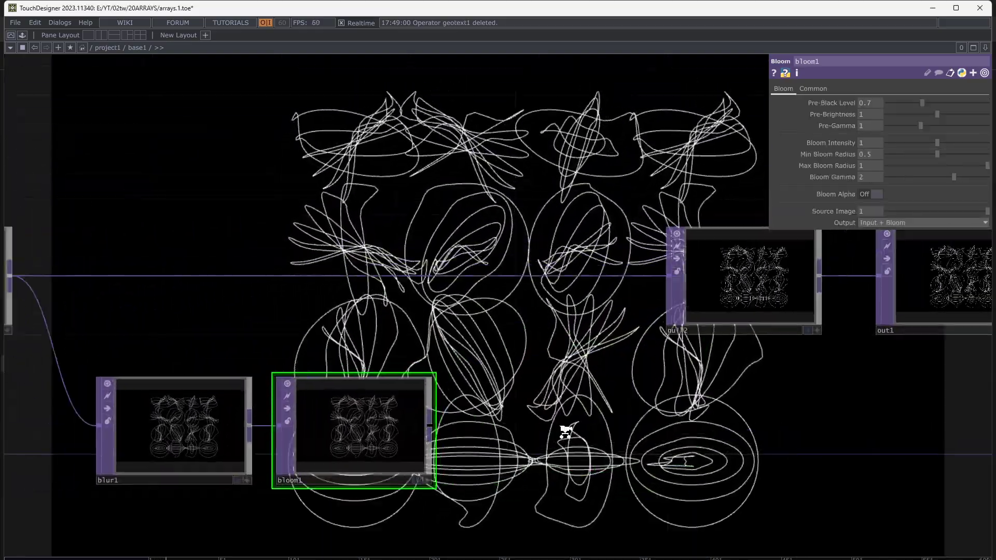
pyautogui.moveTo(668, 414); pyautogui.dragTo(535, 433)
pyautogui.moveTo(721, 430); pyautogui.dragTo(579, 345, button='right')
pyautogui.moveTo(580, 345); pyautogui.dragTo(695, 345)
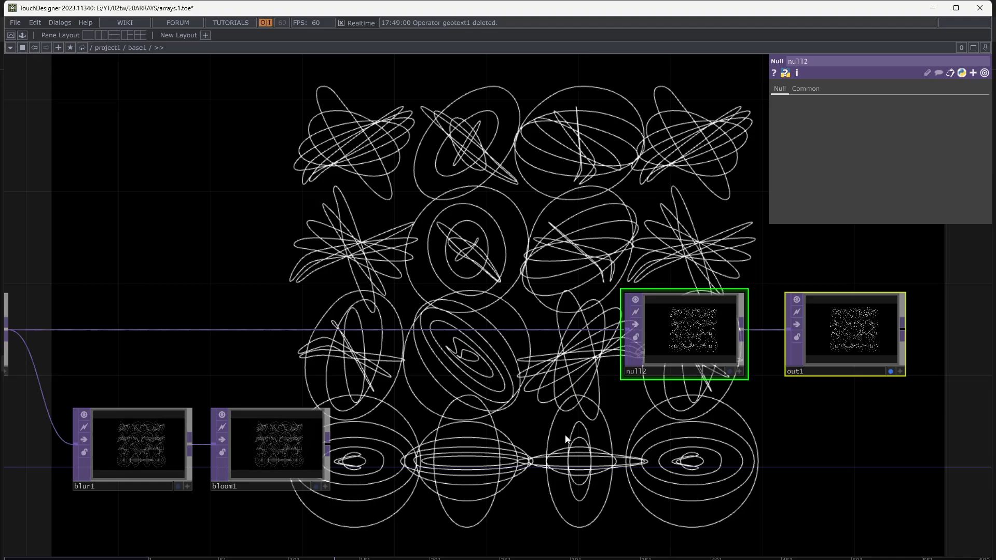
# Step: Insert an Add TOP into the connection between render1 and null2
pyautogui.rightClick(529, 328)
pyautogui.click(535, 318)
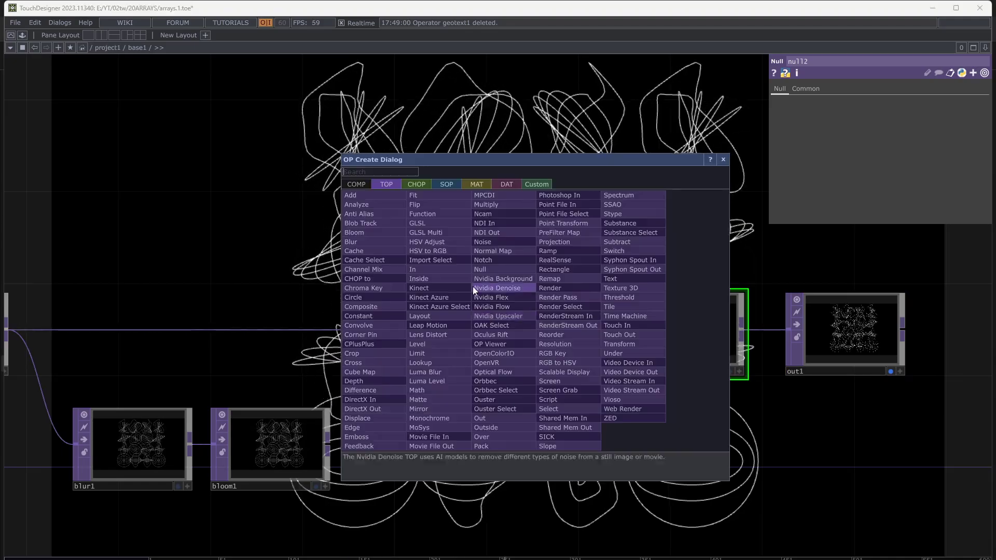
pyautogui.click(355, 201)
pyautogui.click(490, 371)
# Step: Connect the Bloom TOP's output to the Add TOP as its second input
pyautogui.moveTo(417, 428); pyautogui.dragTo(584, 430)
pyautogui.moveTo(495, 445); pyautogui.dragTo(587, 343)
pyautogui.click(612, 338)
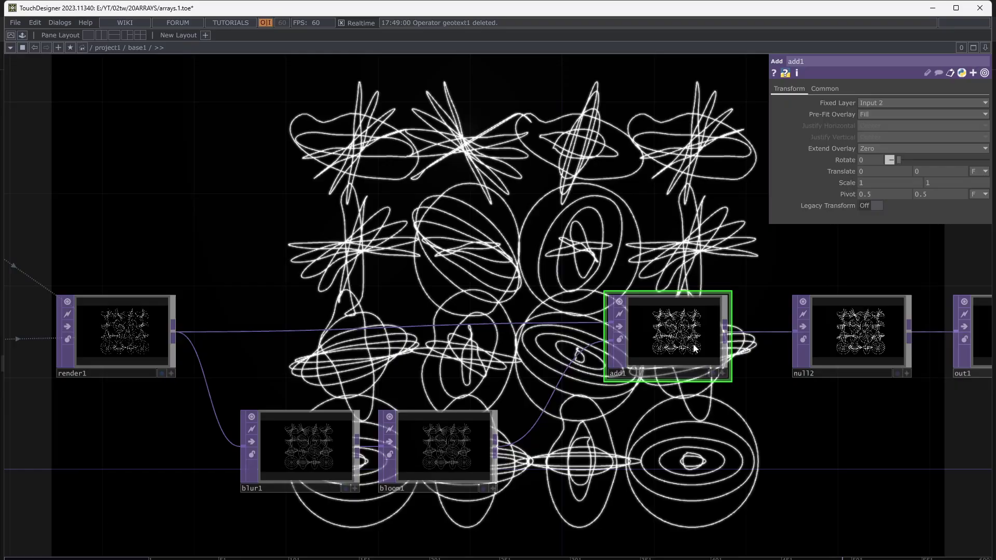
# Step: Reposition the Add TOP slightly, then set the Blur TOP's Pre-Shrink to 2 and Filter Size to 18
pyautogui.moveTo(693, 345); pyautogui.dragTo(670, 368)
pyautogui.click(317, 457)
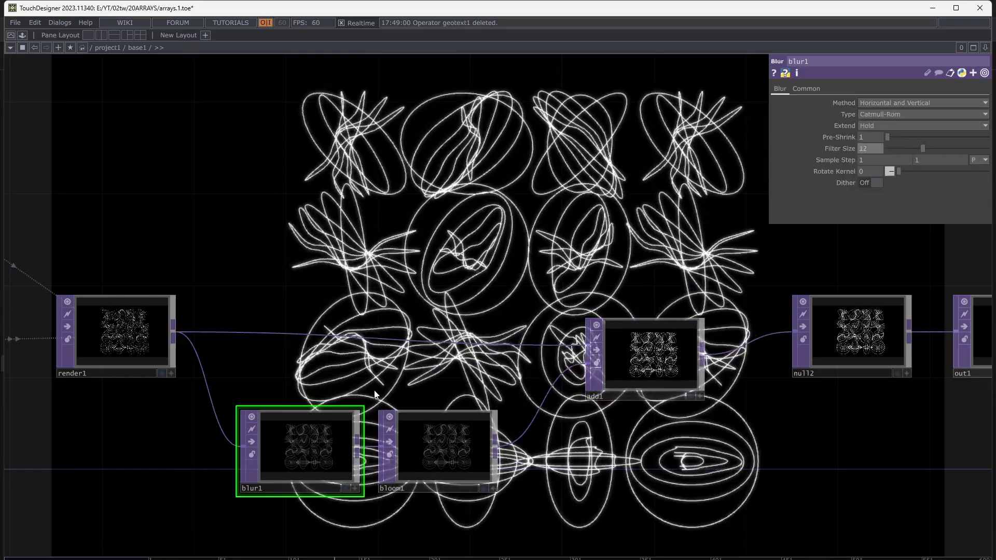
pyautogui.scroll(5, 311, 467)
pyautogui.scroll(3, 519, 304)
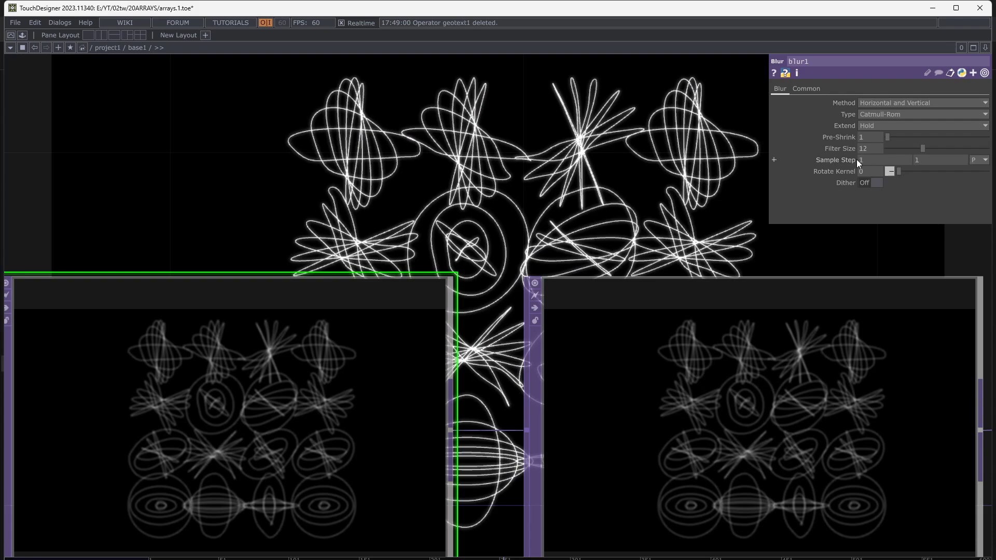
pyautogui.moveTo(891, 139); pyautogui.dragTo(945, 151)
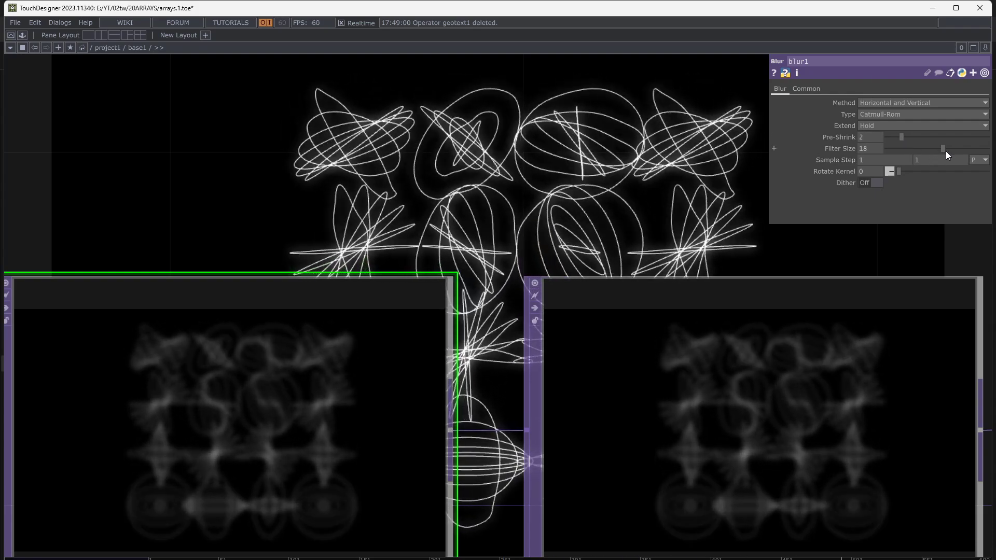
# Step: Lower the Bloom TOP's Pre-Black Level to 0.43
pyautogui.moveTo(603, 198); pyautogui.dragTo(343, 115)
pyautogui.click(415, 223)
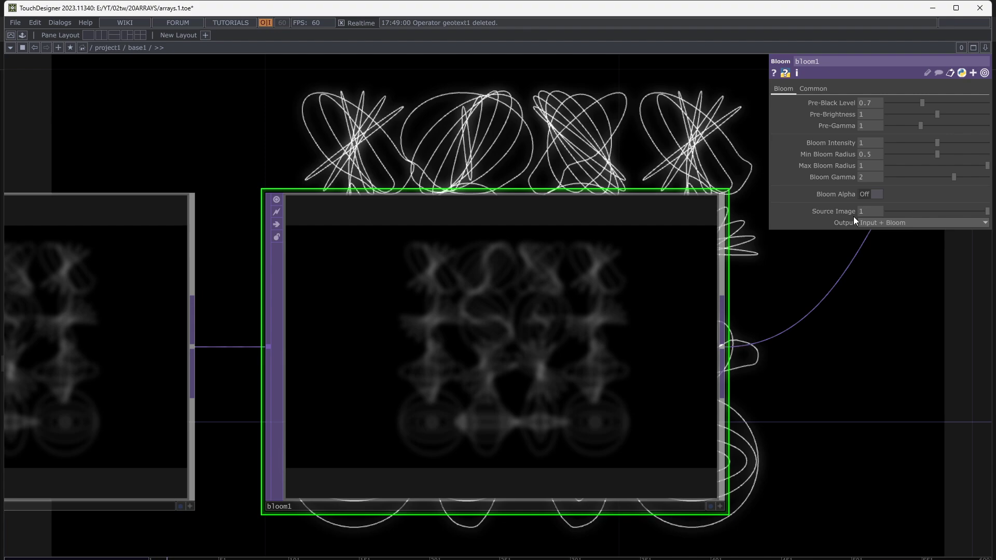
pyautogui.moveTo(865, 281); pyautogui.dragTo(590, 464)
pyautogui.scroll(-5, 641, 409)
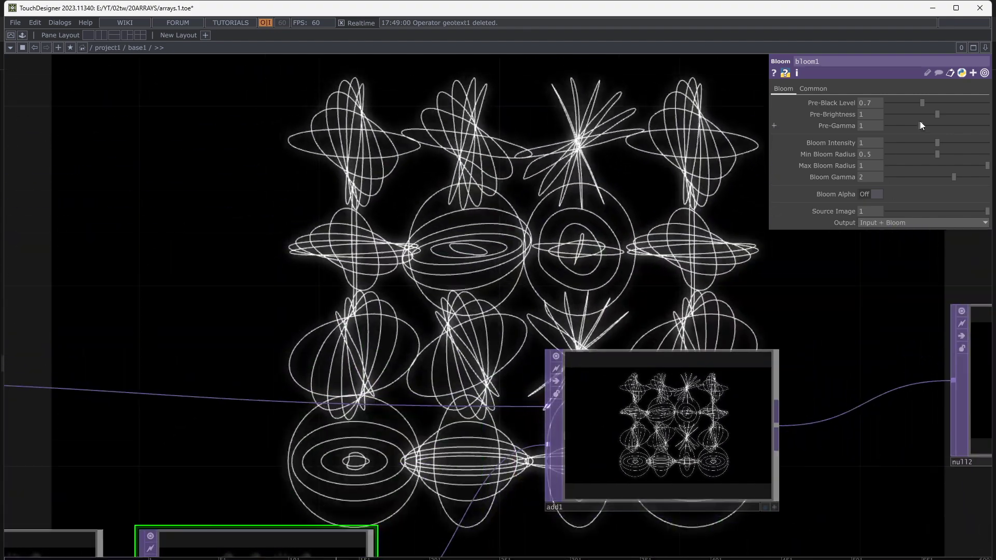
pyautogui.moveTo(922, 103); pyautogui.dragTo(908, 113)
pyautogui.moveTo(602, 269); pyautogui.dragTo(650, 379)
pyautogui.moveTo(522, 381); pyautogui.dragTo(490, 344)
pyautogui.scroll(-2, 526, 392)
pyautogui.scroll(-4, 549, 385)
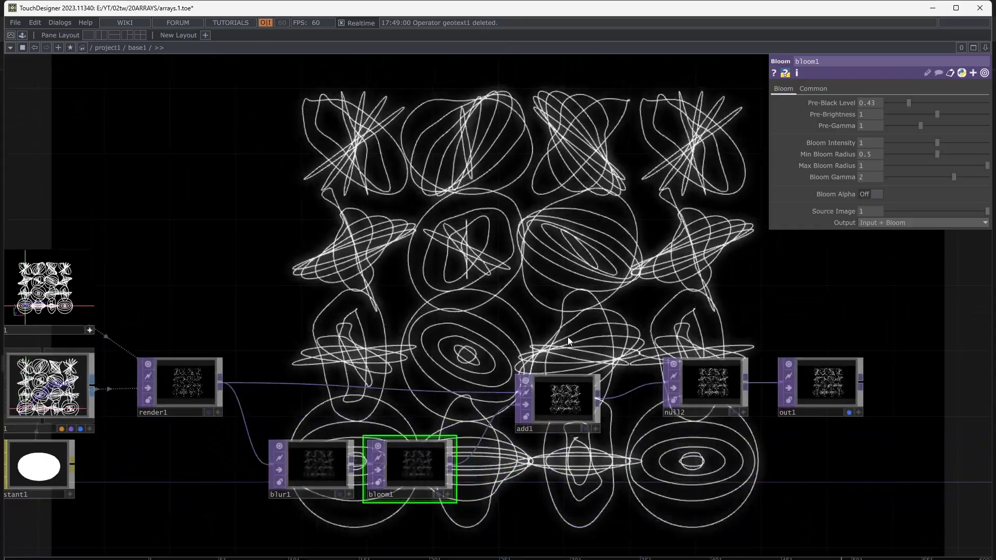
# Step: Shift null2 and out1 farther along to clear space past the Add TOP
pyautogui.moveTo(578, 336); pyautogui.dragTo(400, 316)
pyautogui.moveTo(548, 440); pyautogui.dragTo(398, 409)
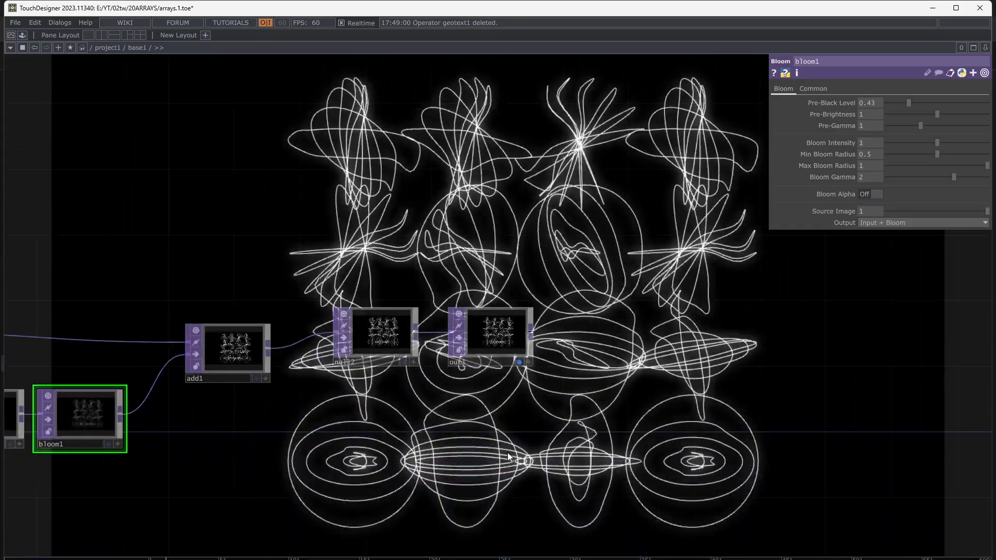
pyautogui.moveTo(565, 444)
pyautogui.mouseDown(button='right')
pyautogui.moveTo(448, 352)
pyautogui.moveTo(395, 334)
pyautogui.mouseUp(button='right')
pyautogui.moveTo(396, 335); pyautogui.dragTo(675, 367)
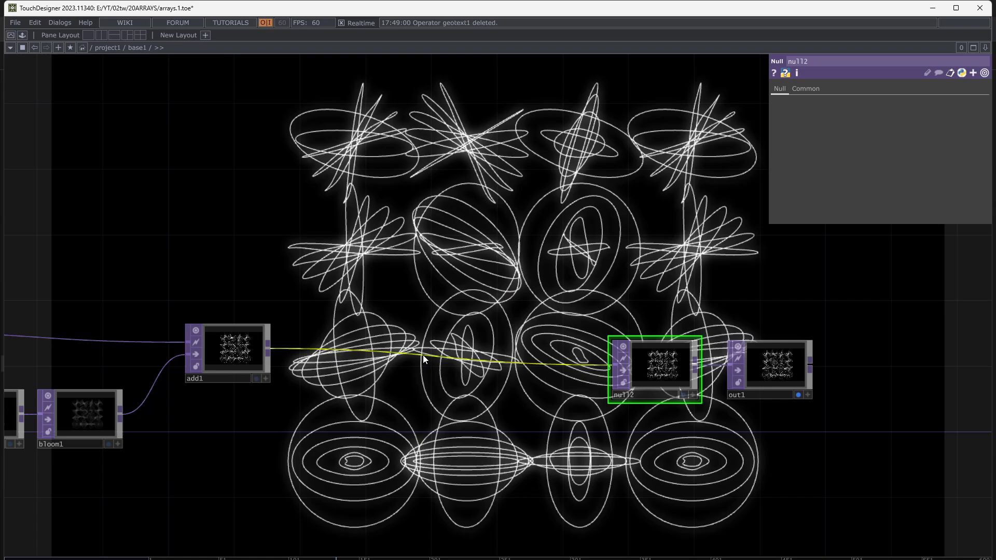
# Step: Insert a Lookup TOP into the connection between add1 and null2
pyautogui.rightClick(424, 356)
pyautogui.rightClick(407, 355)
pyautogui.click(431, 341)
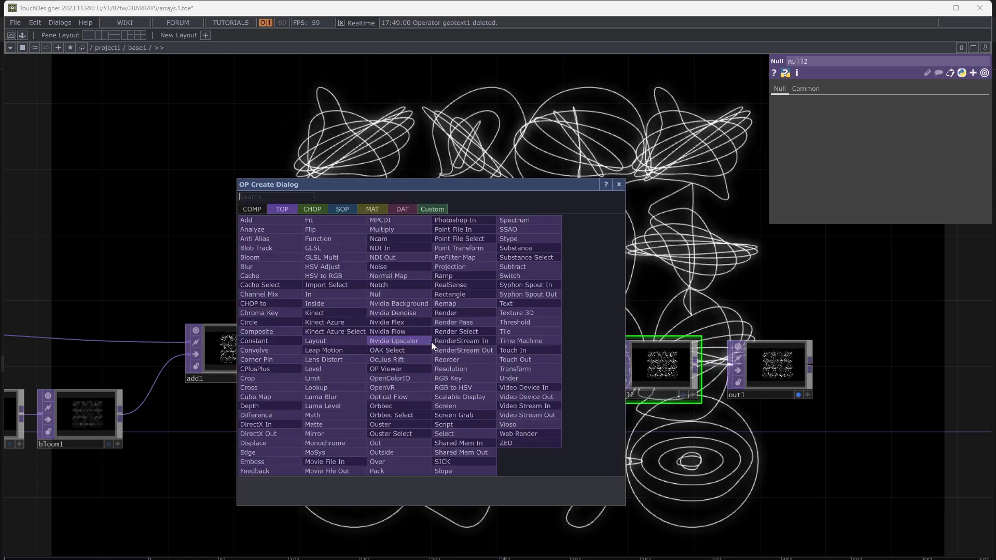
pyautogui.click(363, 388)
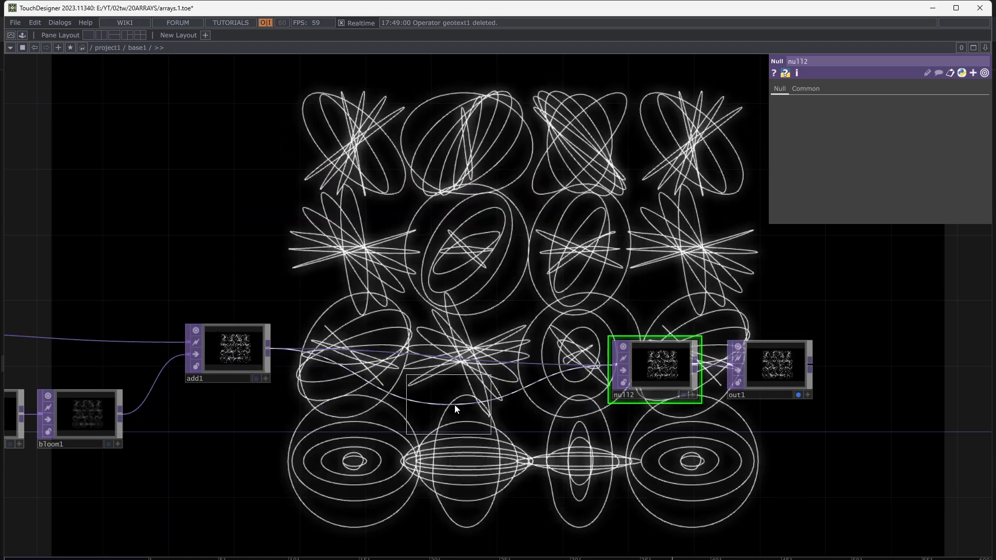
# Step: Add a Ramp TOP feeding the Lookup TOP's second input and place it just below the Lookup TOP
pyautogui.press('Tab')
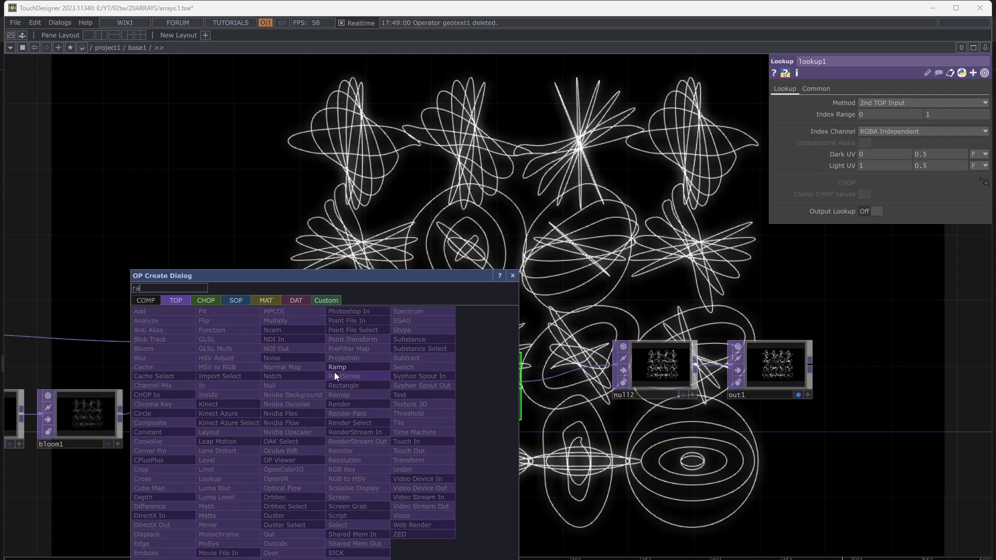
pyautogui.click(334, 372)
pyautogui.click(343, 468)
pyautogui.moveTo(382, 458); pyautogui.dragTo(434, 387)
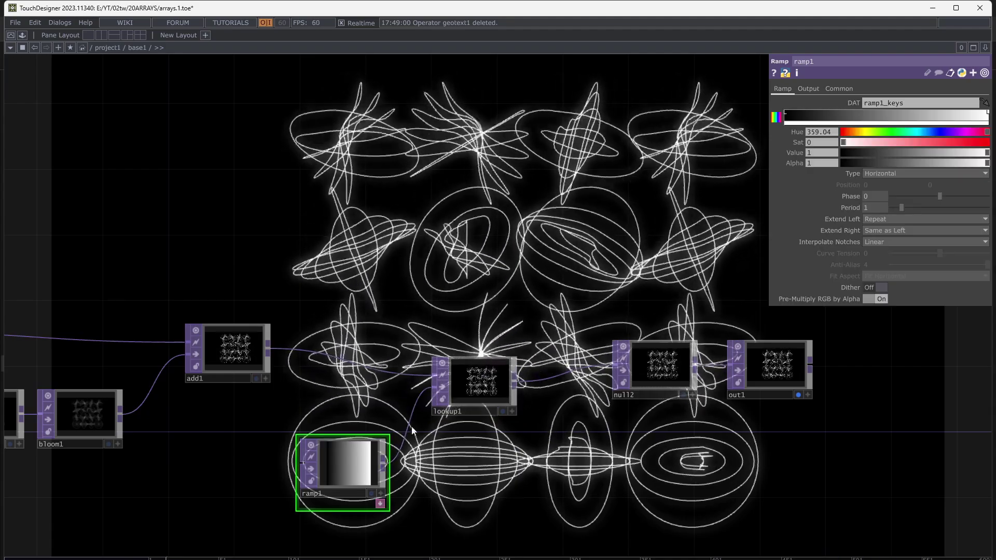
pyautogui.moveTo(332, 488); pyautogui.dragTo(360, 455)
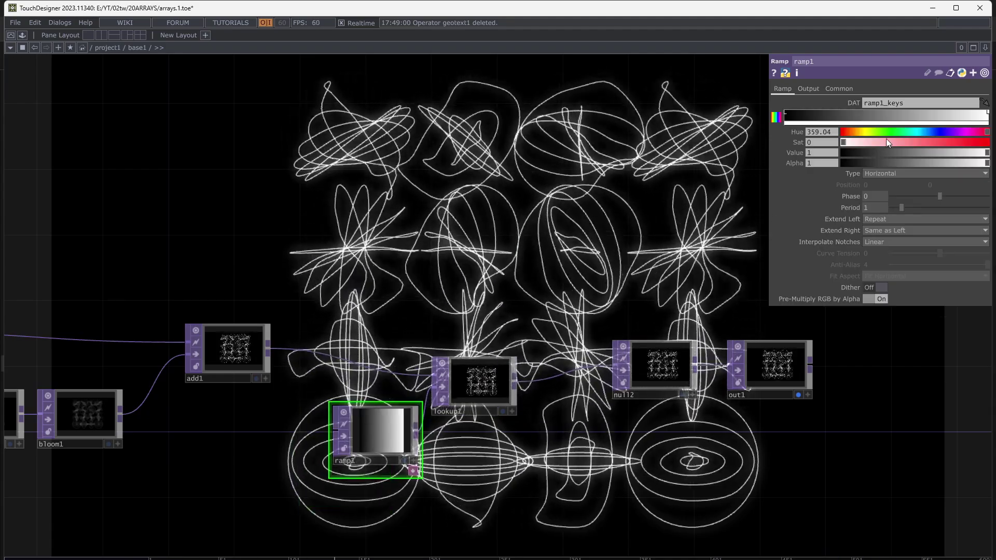
# Step: Tint the ramp's white end key red by setting its saturation to 0.745
pyautogui.moveTo(895, 141); pyautogui.dragTo(952, 148)
pyautogui.moveTo(553, 442); pyautogui.dragTo(617, 401)
pyautogui.moveTo(536, 351); pyautogui.dragTo(552, 351)
pyautogui.scroll(2, 468, 411)
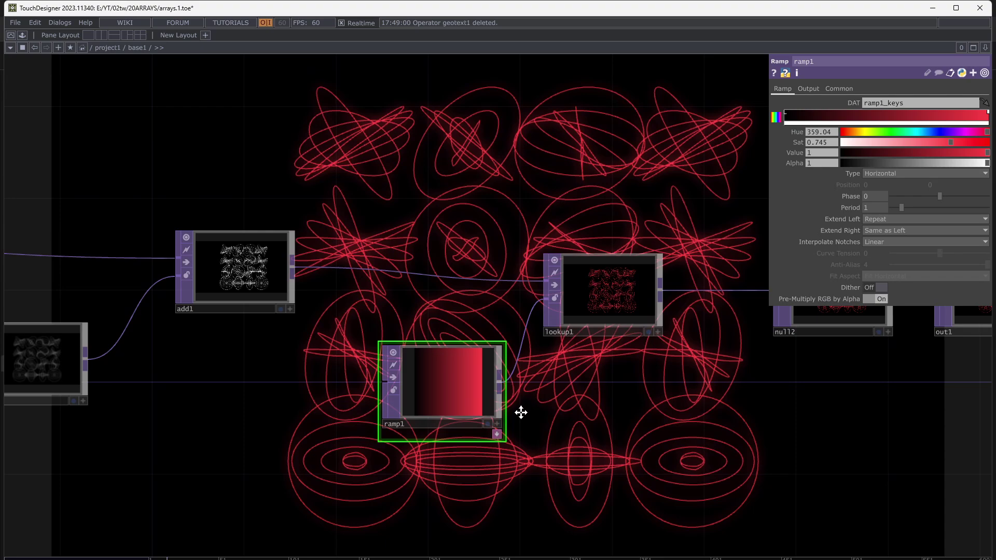
pyautogui.moveTo(521, 413); pyautogui.dragTo(525, 440)
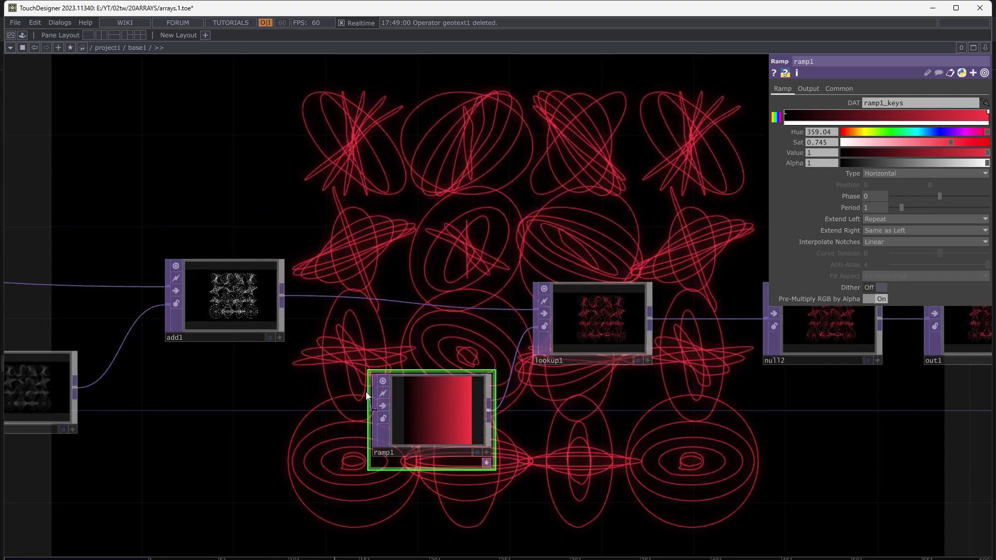
# Step: Connect add1's output to the Ramp TOP's input and wire the ramp directly to null2, bypassing the Lookup TOP
pyautogui.moveTo(301, 306); pyautogui.dragTo(285, 296)
pyautogui.moveTo(501, 414); pyautogui.dragTo(557, 398)
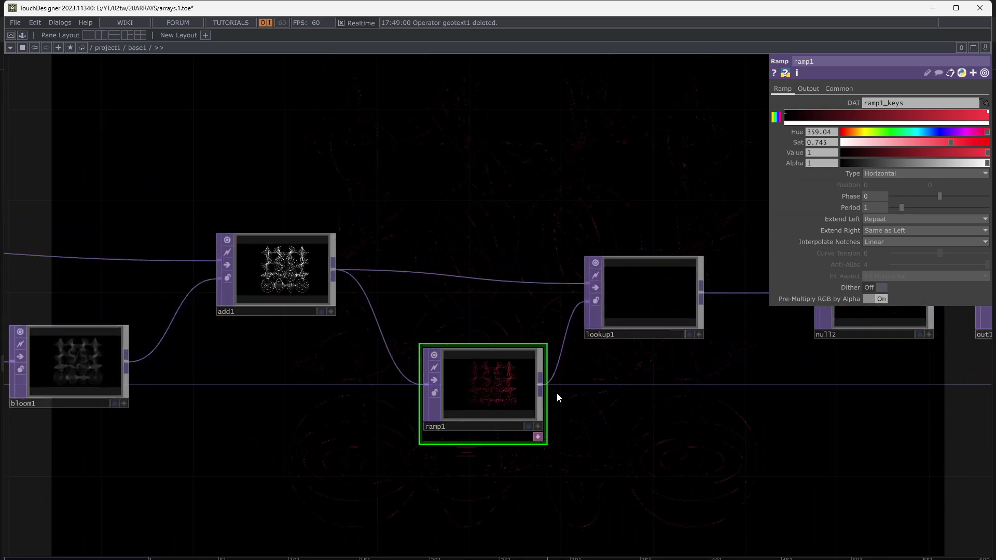
pyautogui.click(750, 300)
pyautogui.moveTo(618, 381); pyautogui.dragTo(583, 428)
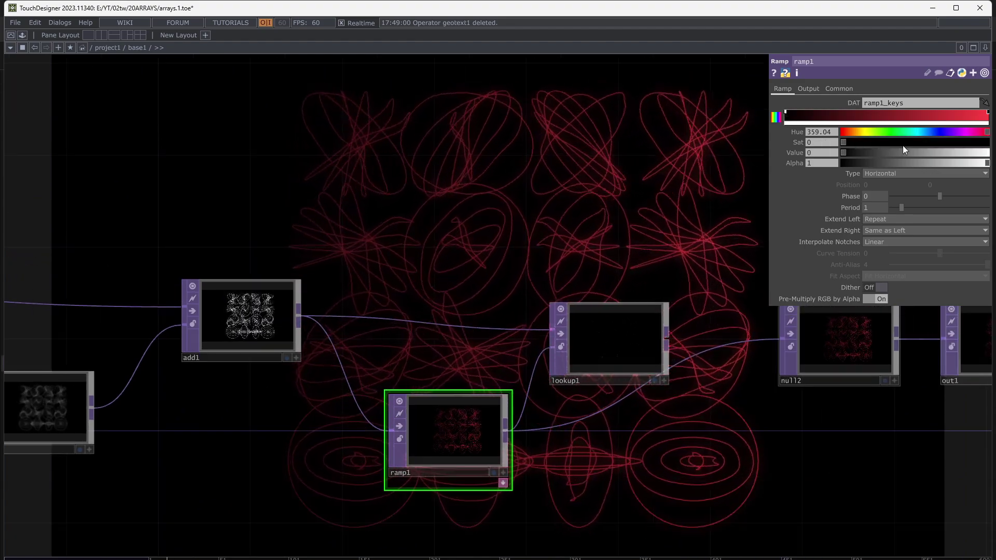
# Step: Turn the ramp's start key white with Value 1 and set the ramp type to Vertical
pyautogui.moveTo(903, 151); pyautogui.dragTo(990, 152)
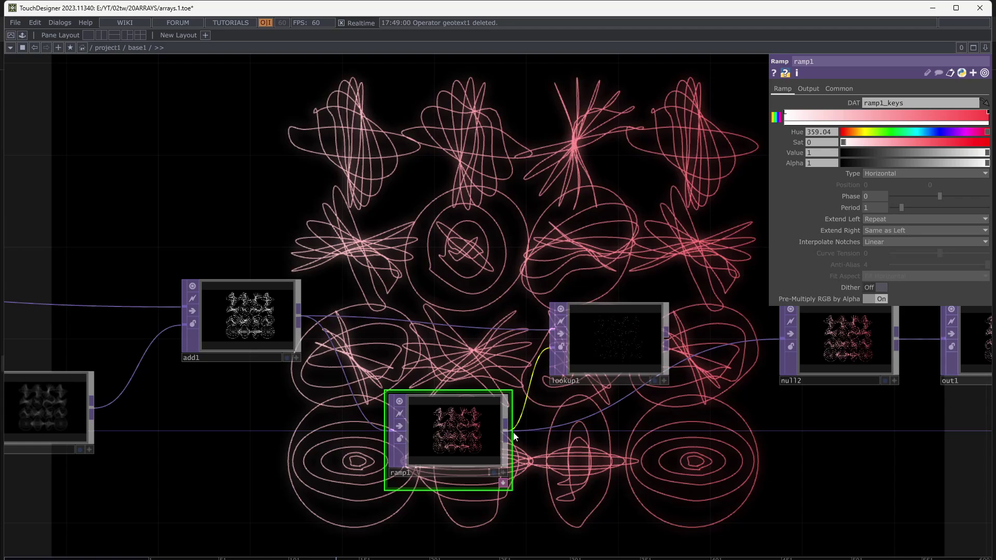
pyautogui.click(888, 185)
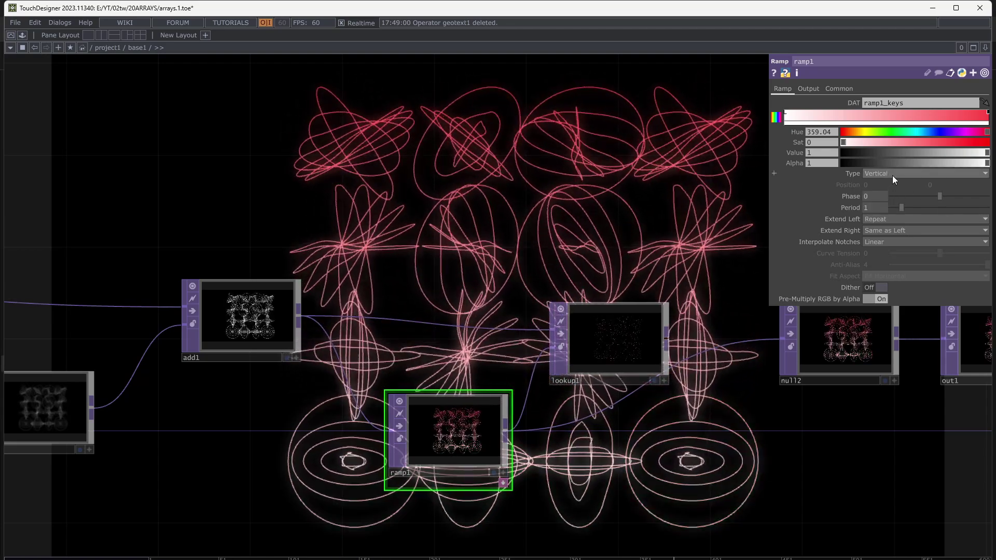
pyautogui.click(892, 176)
pyautogui.moveTo(927, 428); pyautogui.dragTo(782, 465)
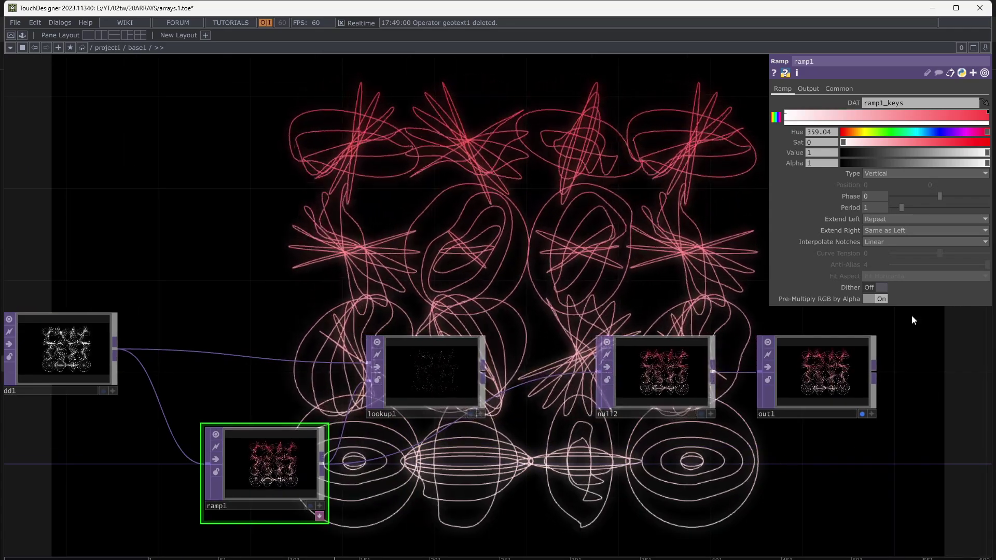
# Step: Insert a Noise SOP into the connection between copy3 and null1
pyautogui.scroll(-4, 911, 314)
pyautogui.scroll(3, 604, 429)
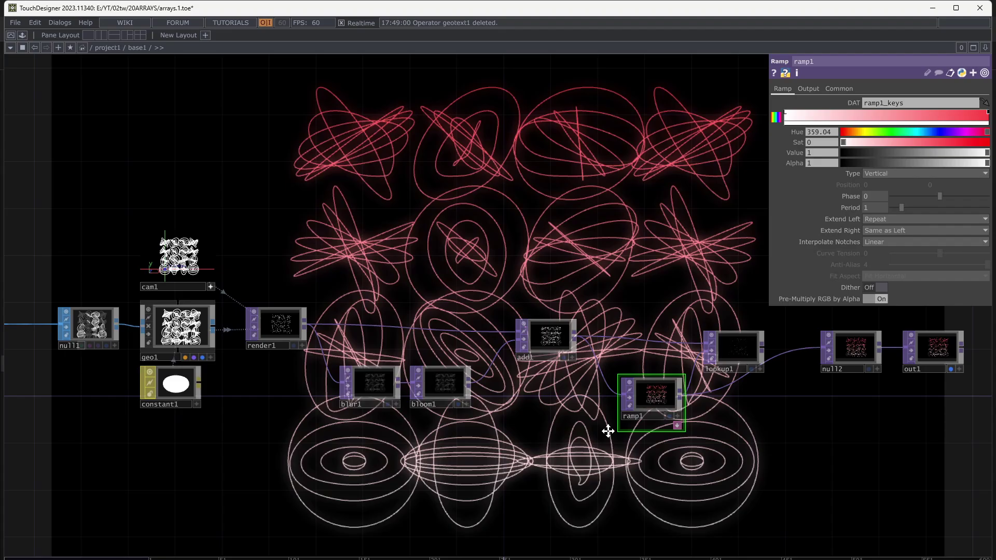
pyautogui.scroll(-3, 363, 379)
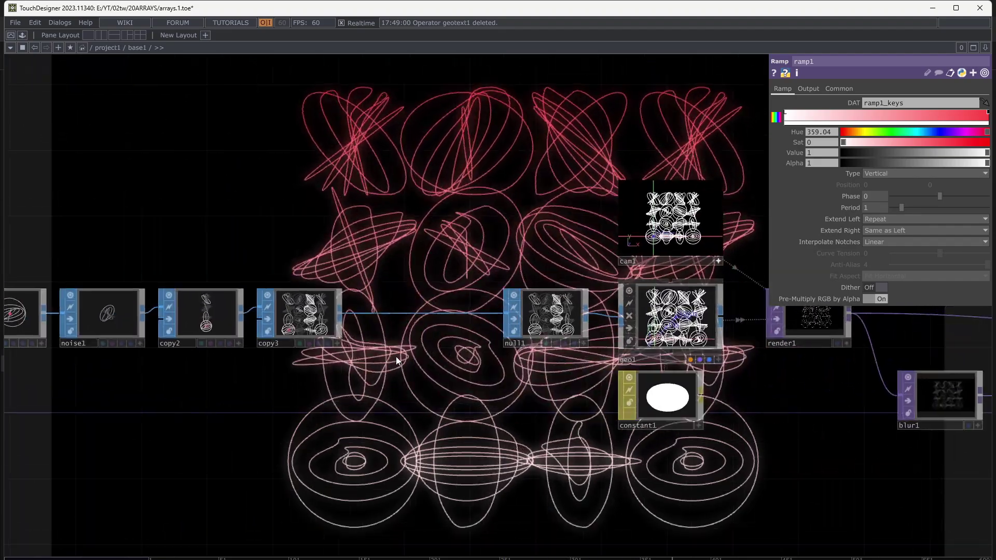
pyautogui.scroll(6, 406, 356)
pyautogui.scroll(1, 421, 350)
pyautogui.moveTo(488, 314); pyautogui.dragTo(429, 409)
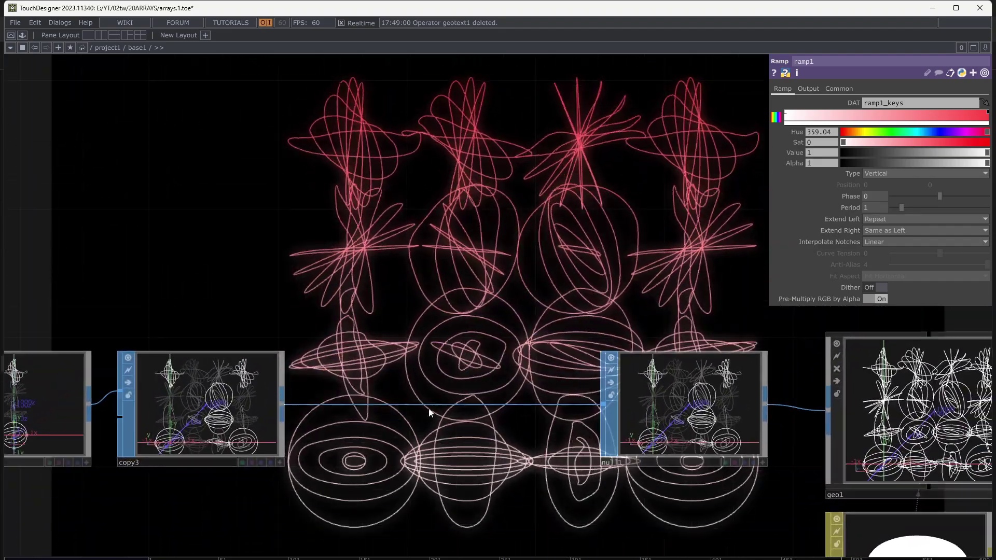
pyautogui.click(441, 394)
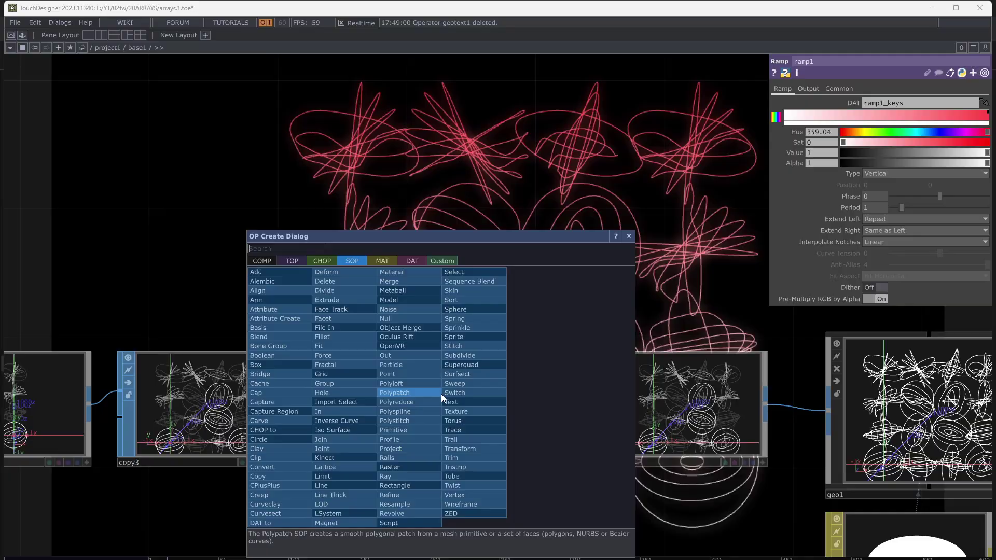
pyautogui.write('noi')
pyautogui.press('Return')
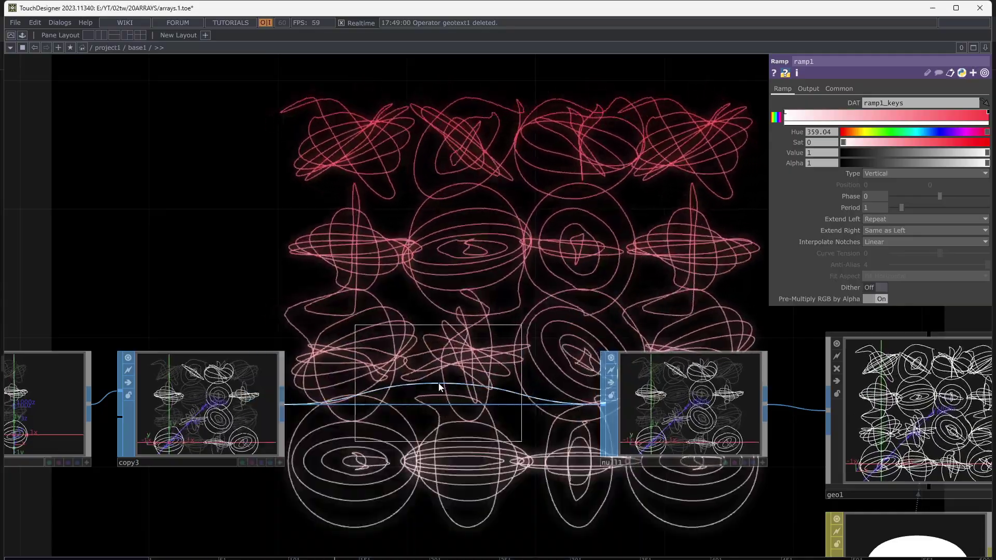
pyautogui.click(436, 378)
pyautogui.moveTo(523, 254); pyautogui.dragTo(486, 326)
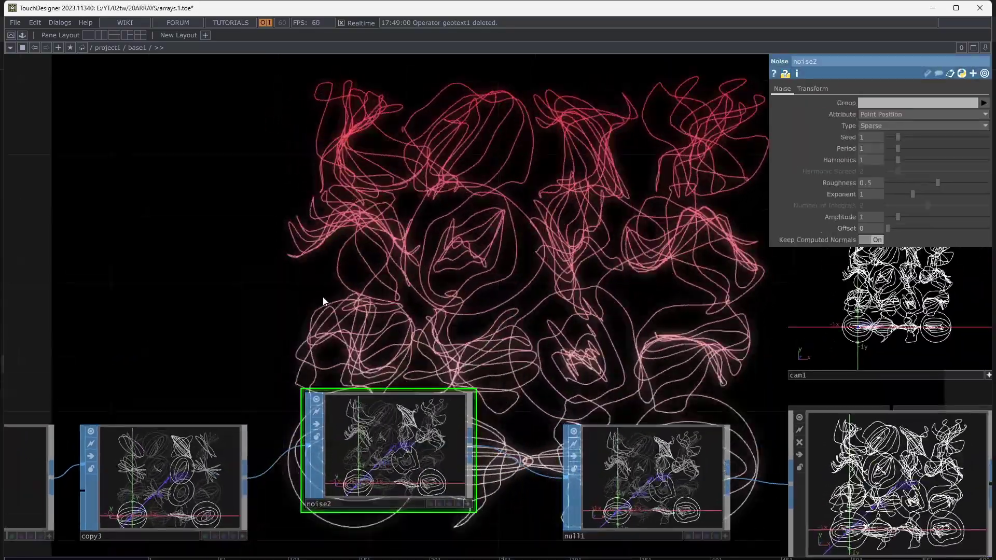
# Step: Move noise2 closer to copy3's row, then set its Exponent to 2.48 and Period to 2.09
pyautogui.scroll(-1, 327, 298)
pyautogui.moveTo(329, 295); pyautogui.dragTo(634, 295)
pyautogui.scroll(-2, 500, 355)
pyautogui.moveTo(801, 323); pyautogui.dragTo(796, 370)
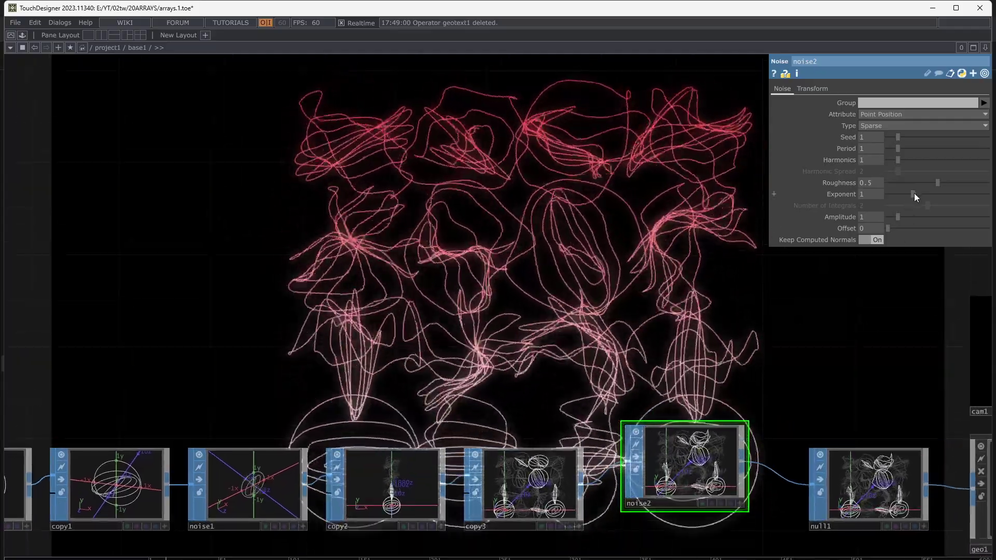
pyautogui.moveTo(913, 194); pyautogui.dragTo(950, 199)
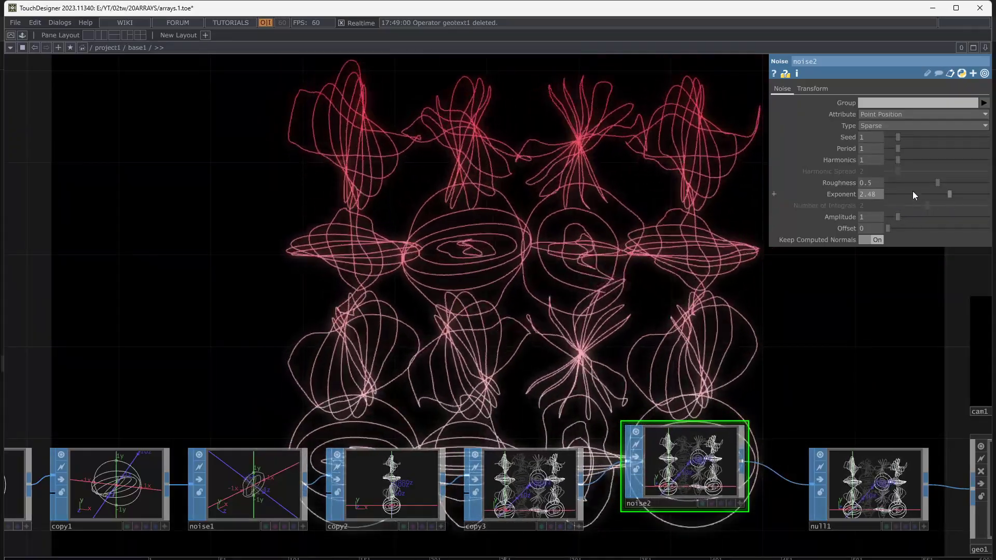
pyautogui.moveTo(900, 148); pyautogui.dragTo(908, 156)
pyautogui.moveTo(590, 251); pyautogui.dragTo(653, 325)
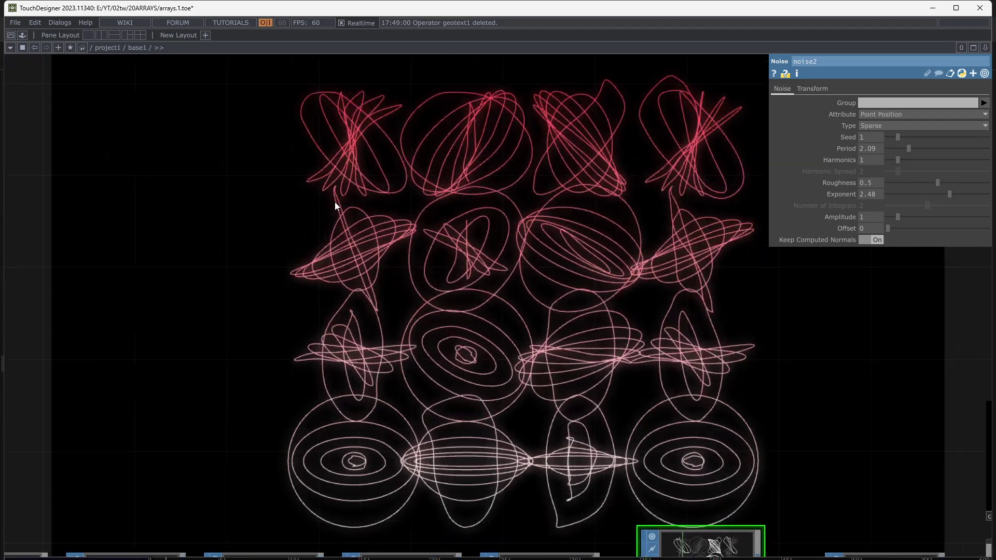
# Step: Examine the noise-distorted grid of copies from several 3D angles in null1's active viewer
pyautogui.moveTo(537, 272); pyautogui.dragTo(240, 113)
pyautogui.moveTo(471, 249); pyautogui.dragTo(552, 404)
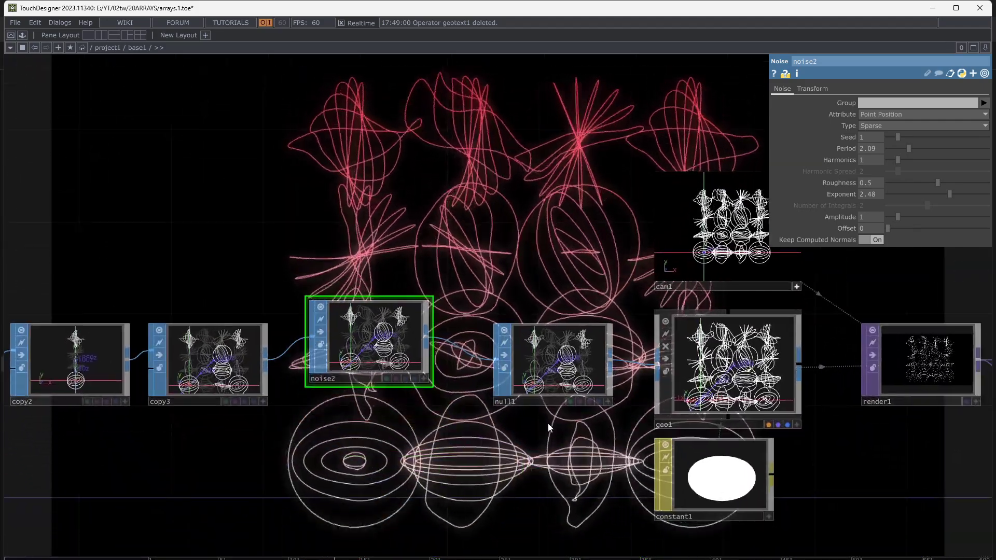
pyautogui.scroll(6, 547, 422)
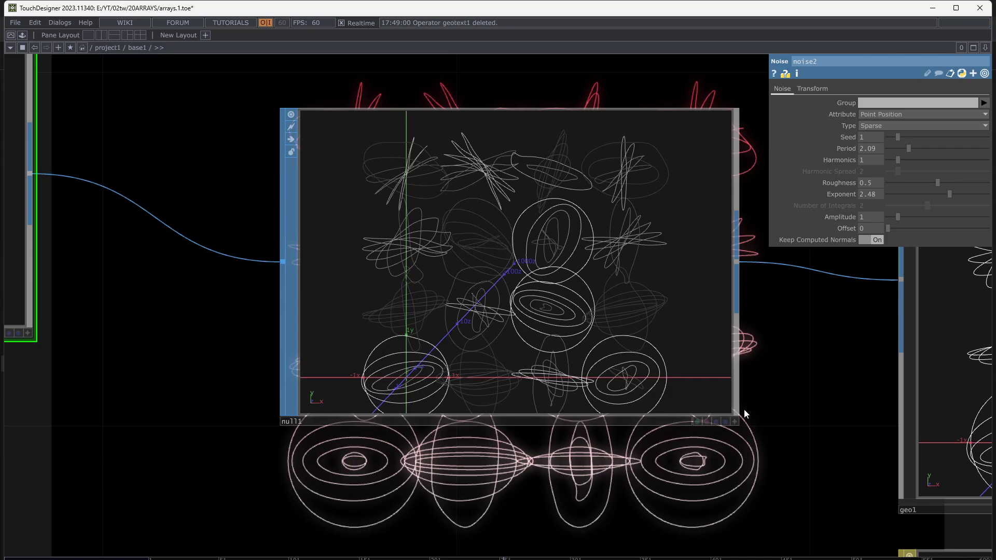
pyautogui.click(734, 421)
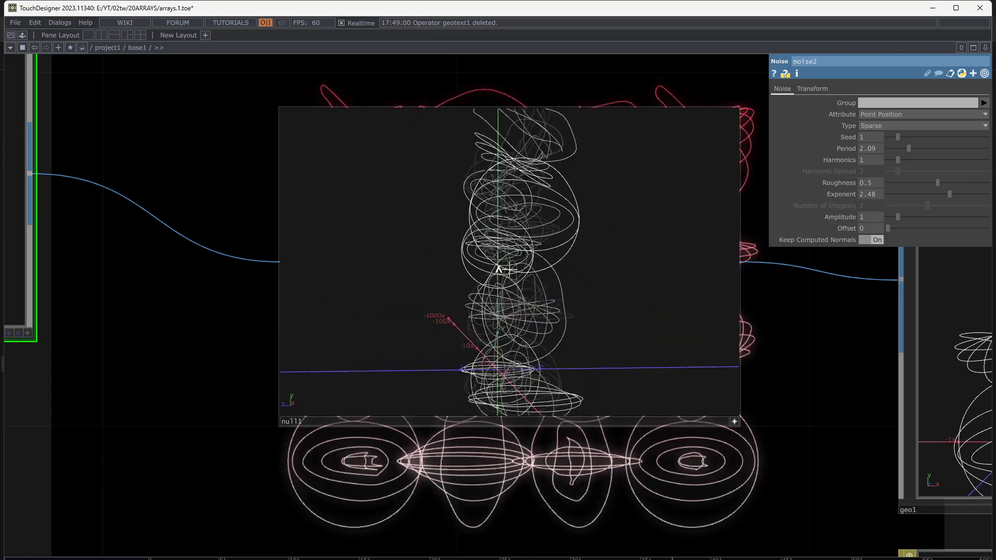
pyautogui.moveTo(439, 272); pyautogui.dragTo(572, 294)
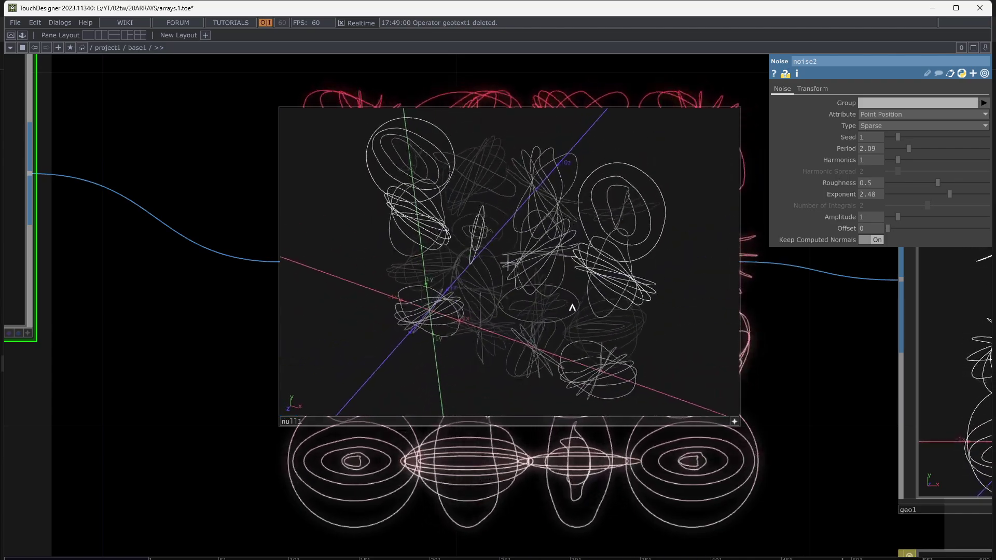
pyautogui.scroll(-8, 617, 382)
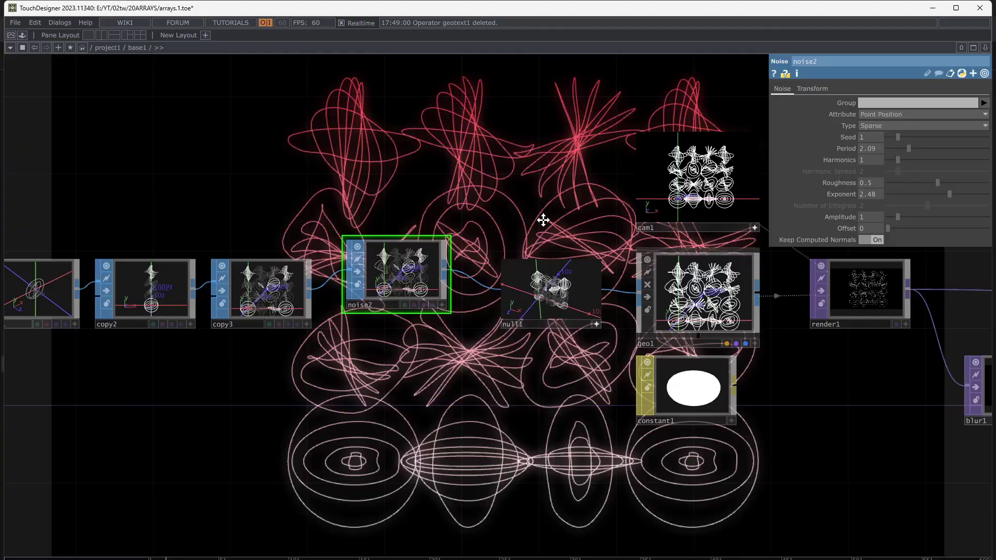
pyautogui.scroll(8, 407, 306)
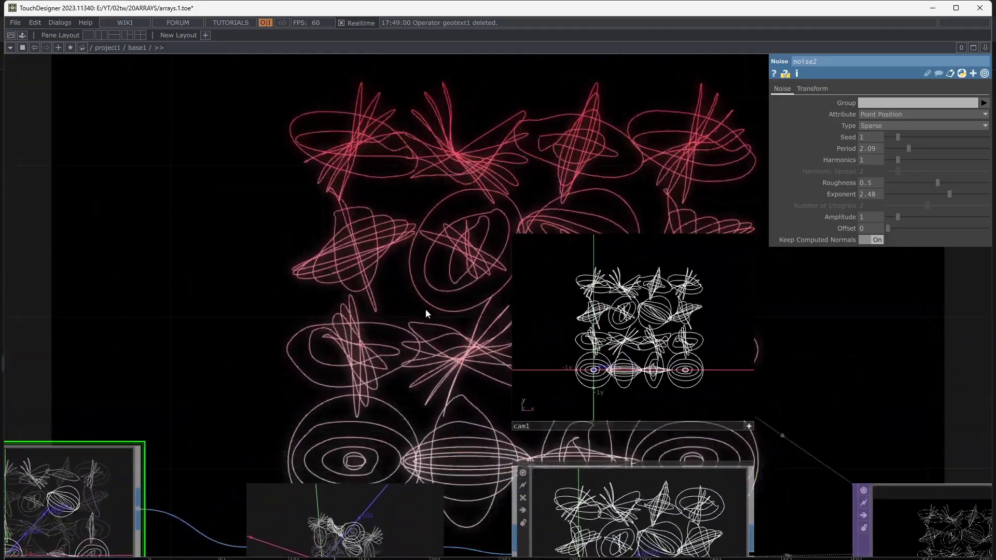